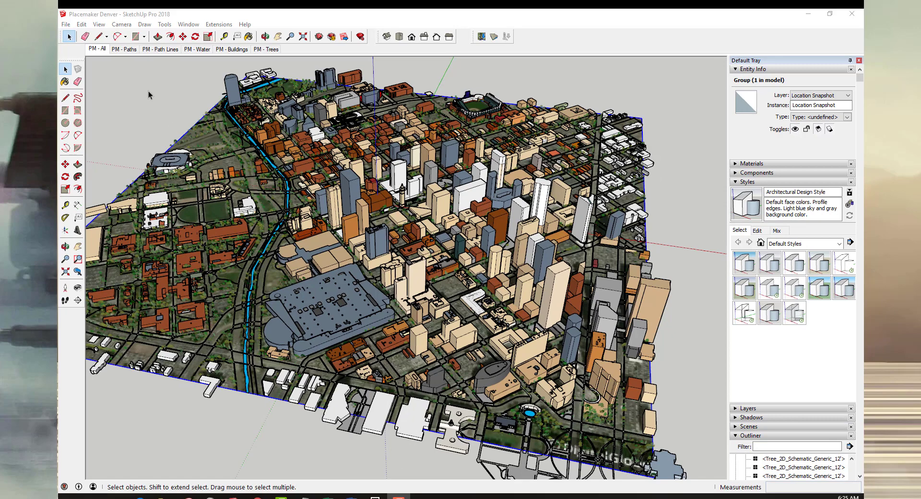
# Clear the selection and examine the Denver city model from several angles and distances.
pyautogui.click(148, 91)
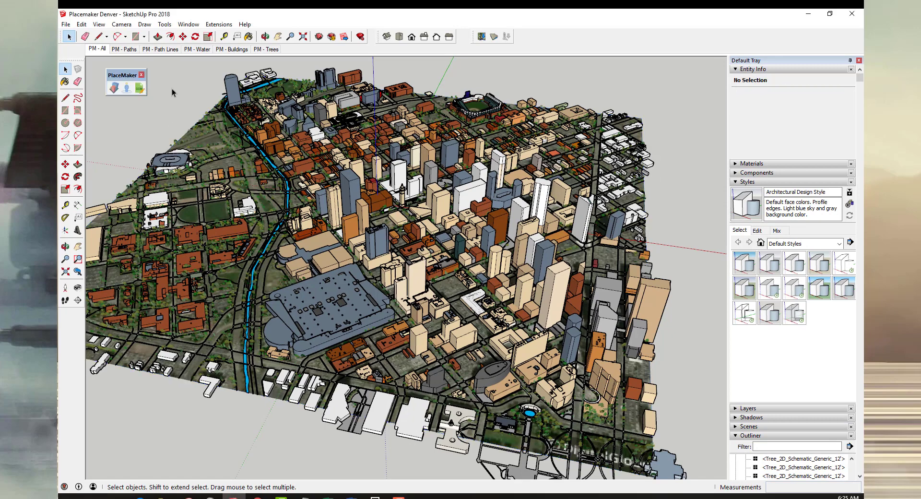
pyautogui.moveTo(133, 78); pyautogui.dragTo(124, 71)
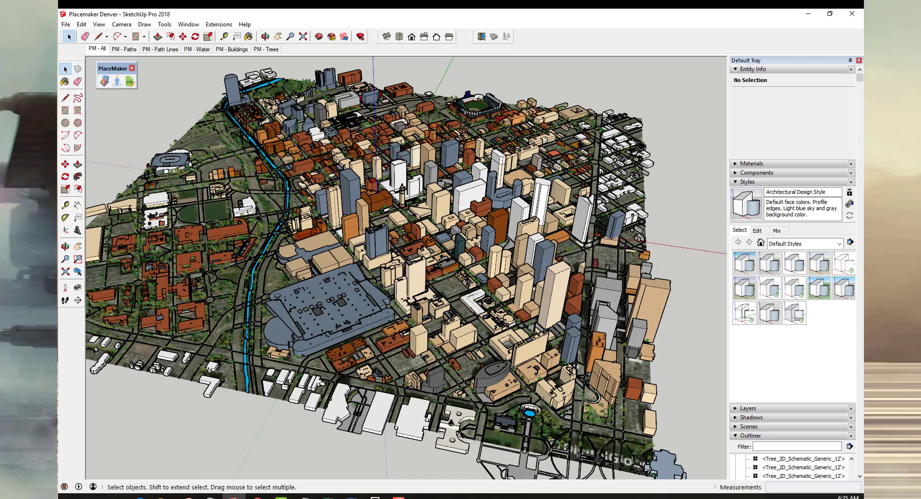
pyautogui.moveTo(373, 253); pyautogui.dragTo(406, 261, button='middle')
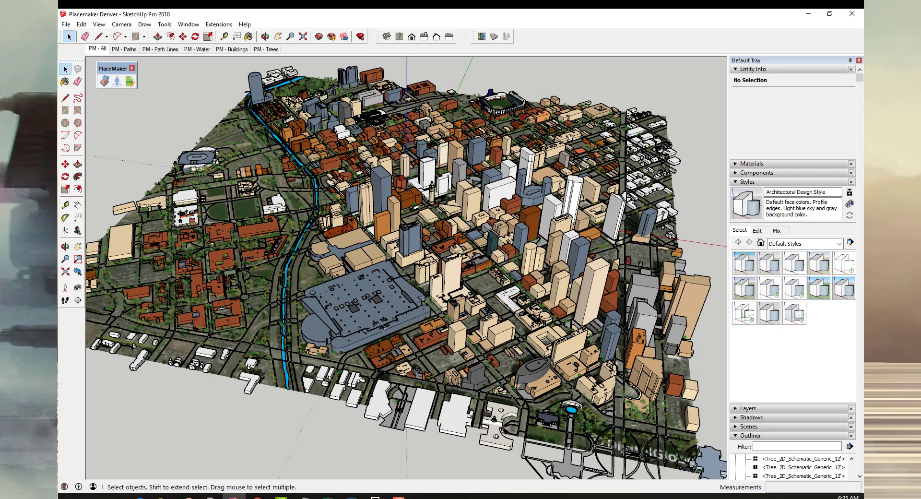
pyautogui.scroll(1, 552, 322)
pyautogui.scroll(2, 513, 305)
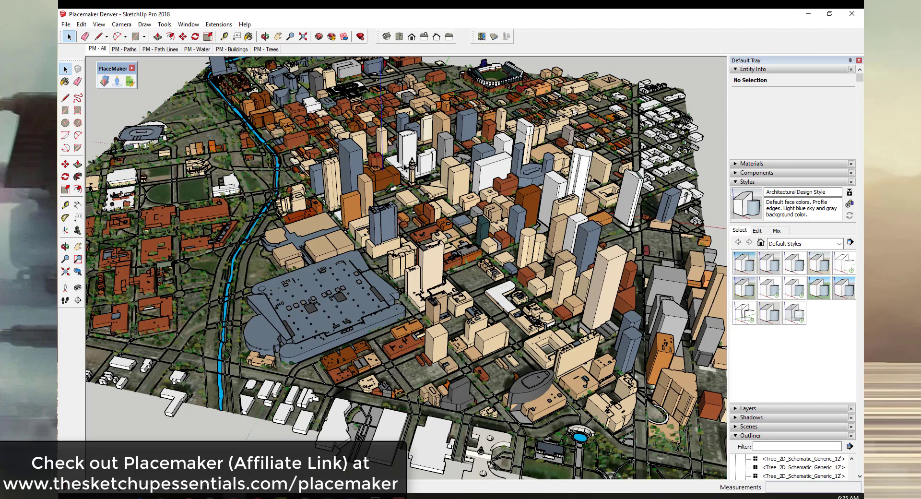
pyautogui.moveTo(405, 168); pyautogui.dragTo(293, 220, button='middle')
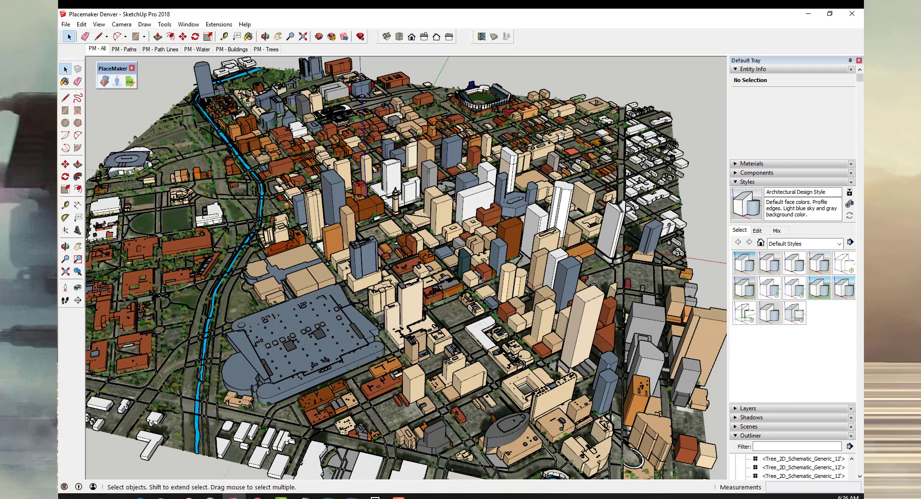
pyautogui.moveTo(439, 271); pyautogui.dragTo(383, 250, button='middle')
pyautogui.scroll(2, 398, 246)
pyautogui.scroll(-3, 383, 250)
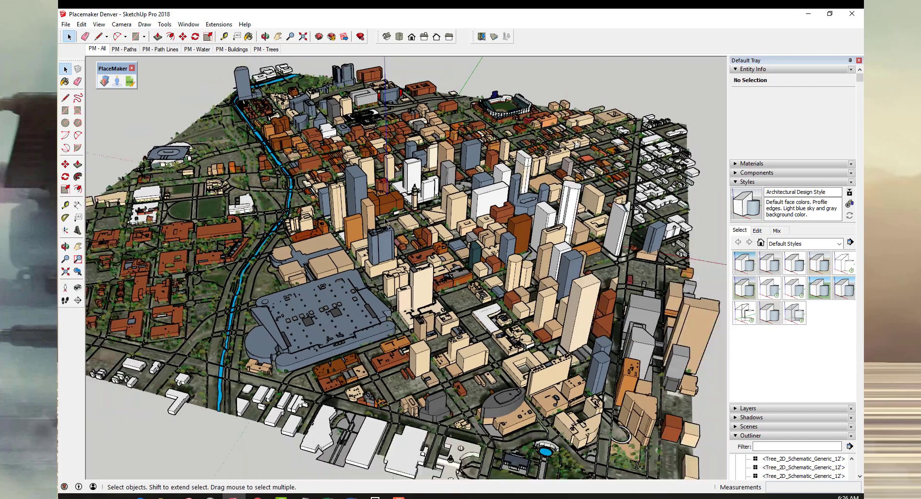
pyautogui.scroll(3, 403, 151)
pyautogui.scroll(-3, 404, 153)
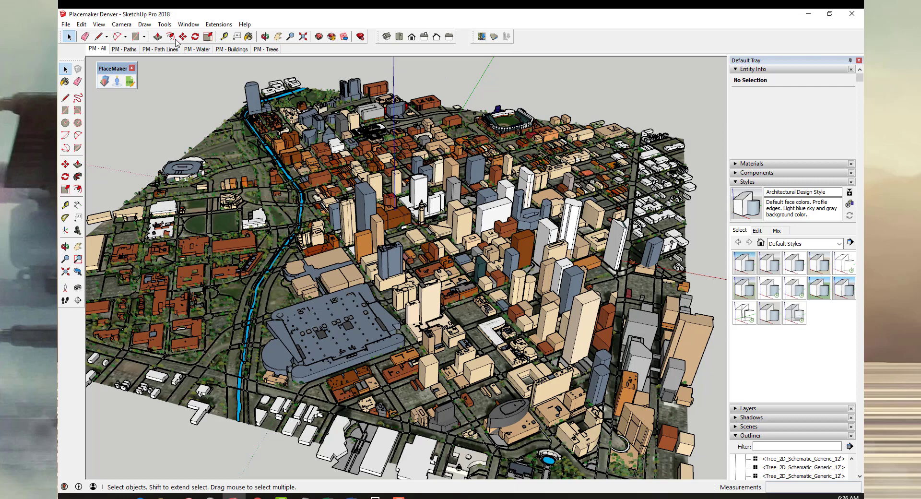
pyautogui.click(220, 25)
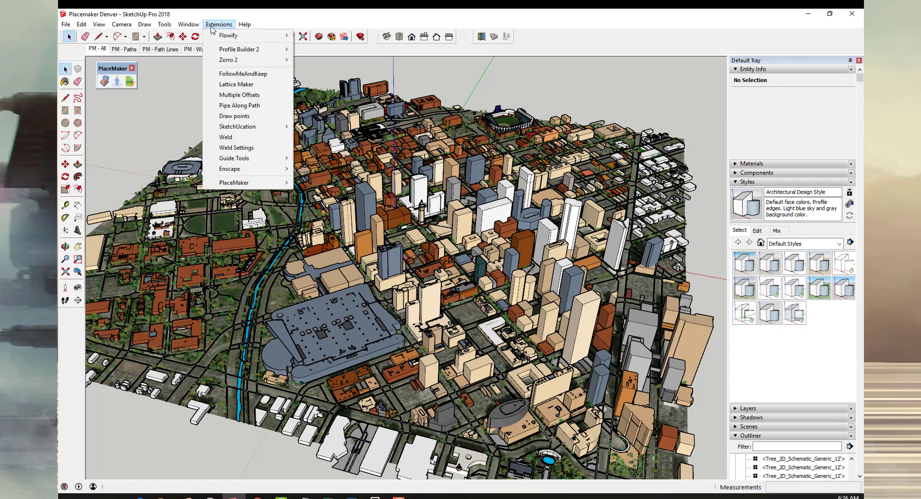
pyautogui.moveTo(240, 175)
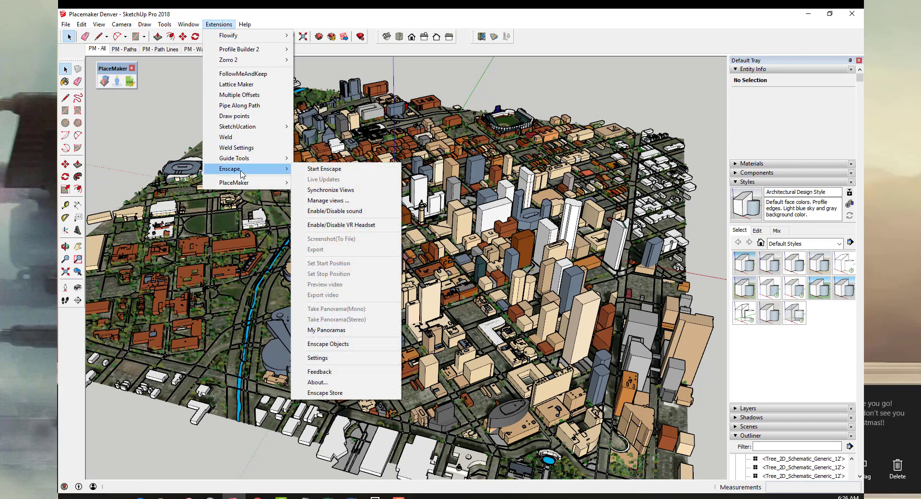
pyautogui.click(219, 24)
pyautogui.click(219, 25)
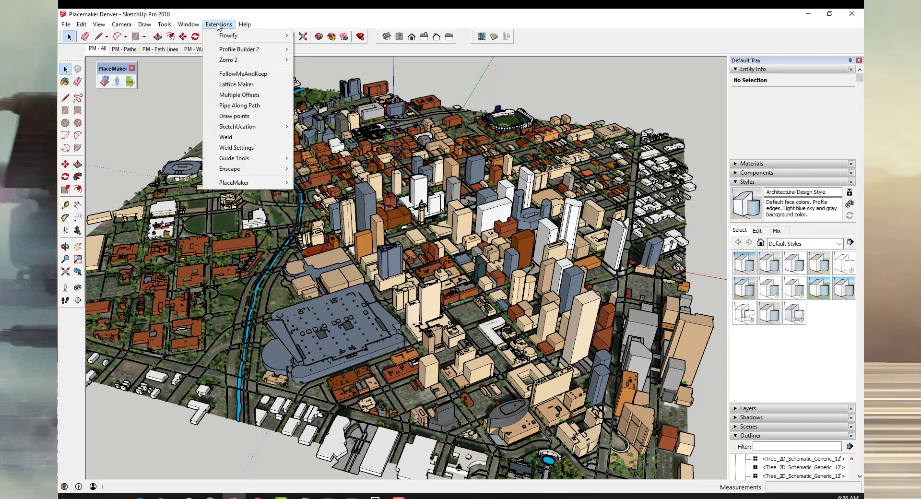
# Display the Enscape toolbar and place it over the model view below the PlaceMaker toolbar.
pyautogui.rightClick(613, 44)
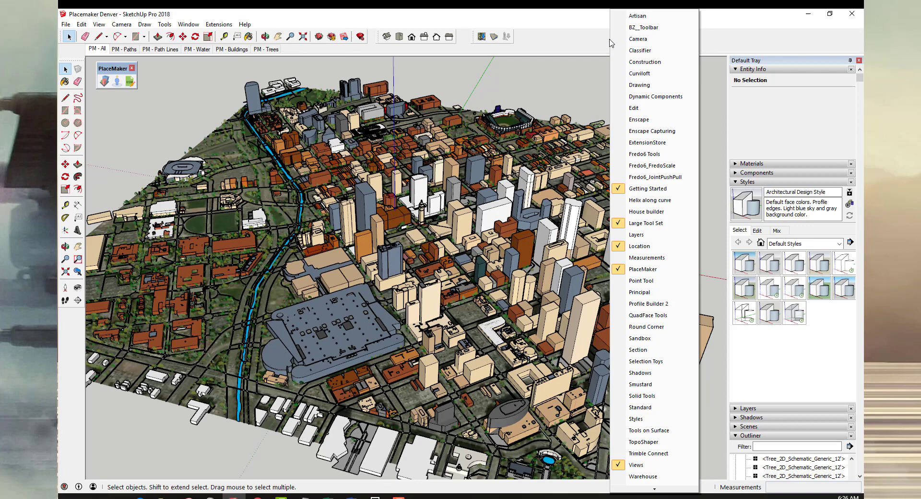
pyautogui.click(638, 120)
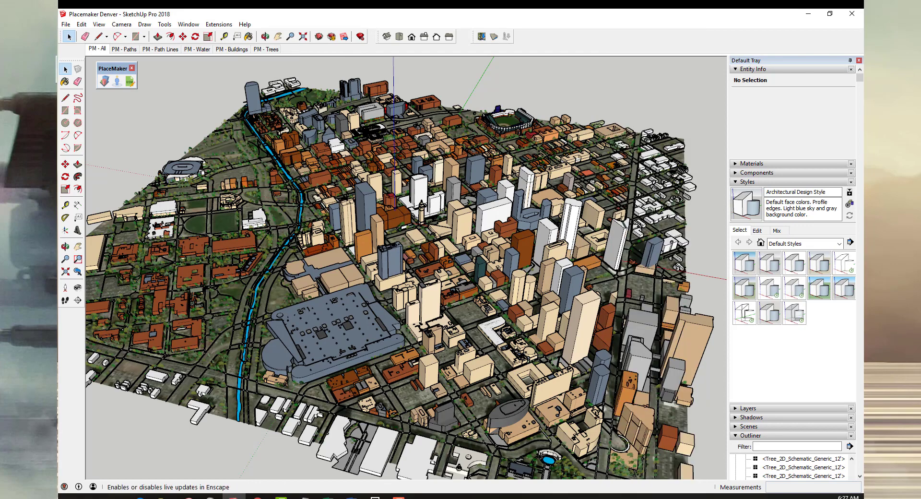
pyautogui.moveTo(352, 133); pyautogui.dragTo(211, 105)
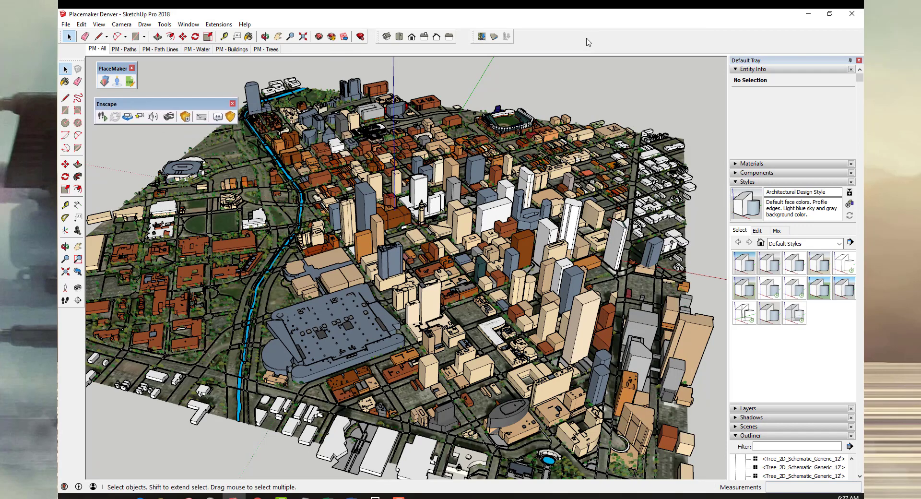
pyautogui.rightClick(588, 43)
pyautogui.click(619, 135)
pyautogui.moveTo(250, 166); pyautogui.dragTo(118, 139)
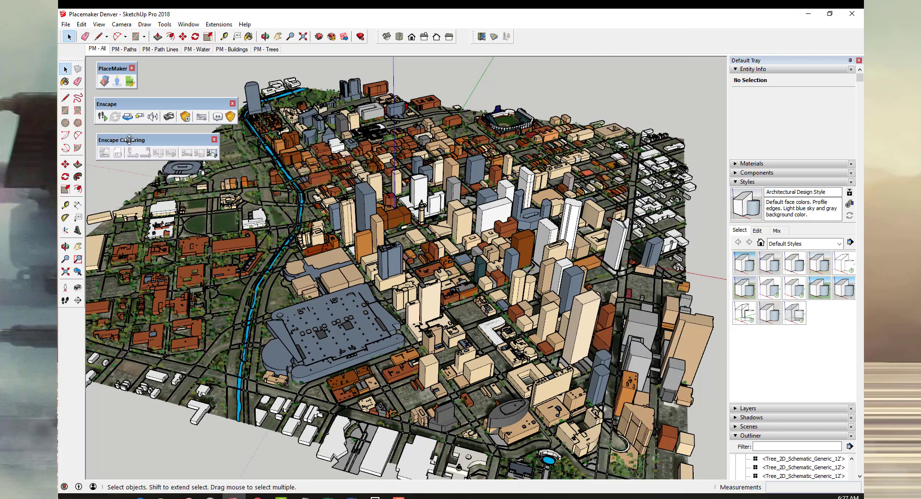
pyautogui.click(213, 140)
# Dock the Enscape and PlaceMaker toolbars beside the existing toolbars, and start the Enscape real-time rendering of the city model.
pyautogui.moveTo(160, 105); pyautogui.dragTo(578, 34)
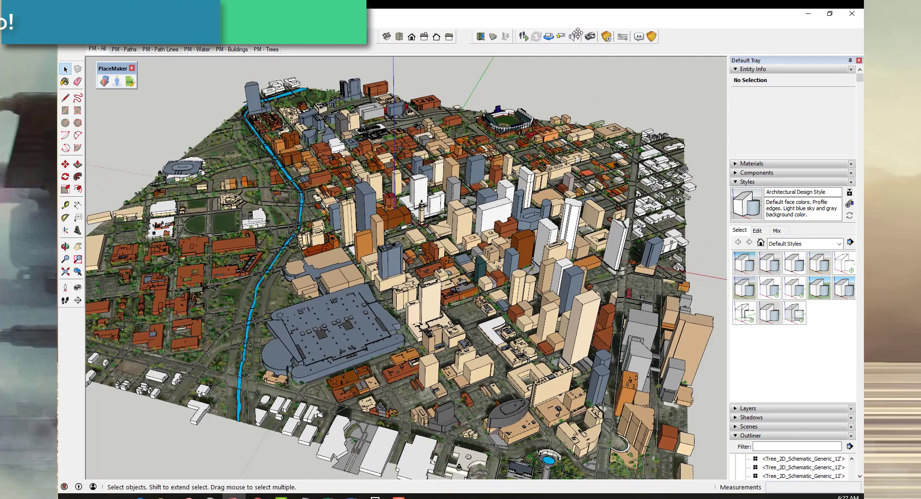
pyautogui.moveTo(113, 68); pyautogui.dragTo(674, 37)
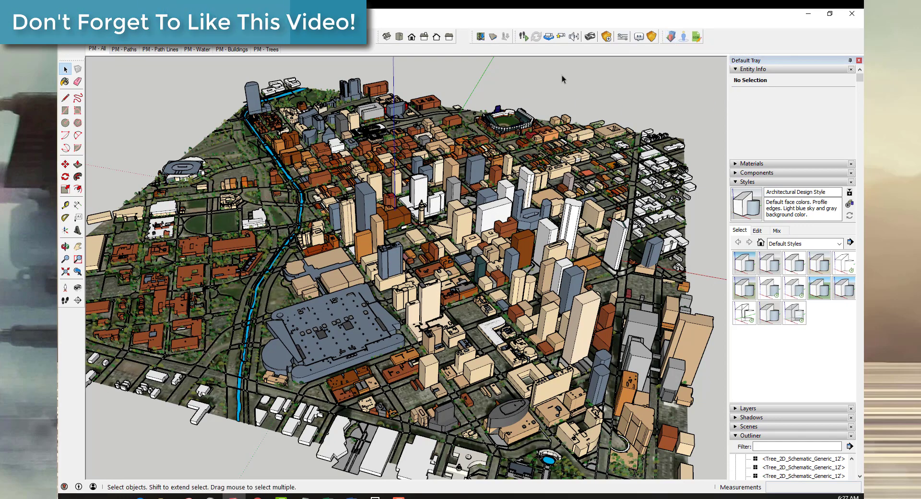
pyautogui.click(523, 38)
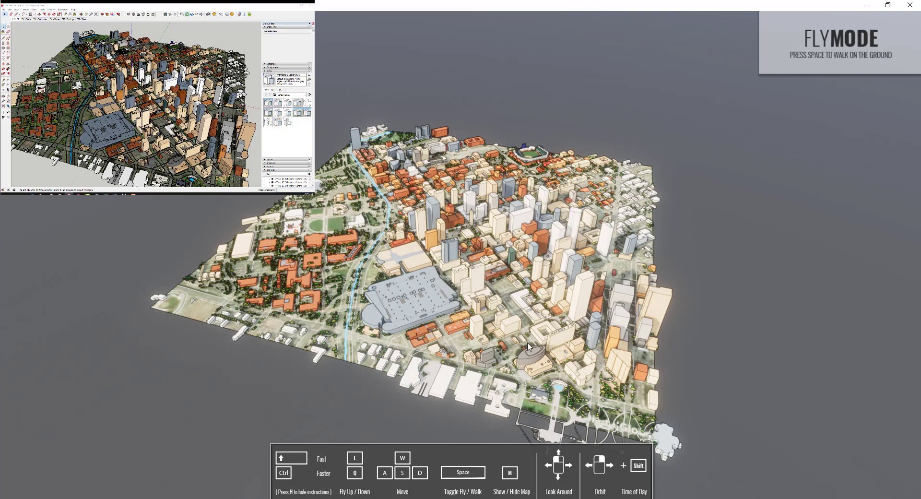
pyautogui.moveTo(534, 366); pyautogui.dragTo(515, 349)
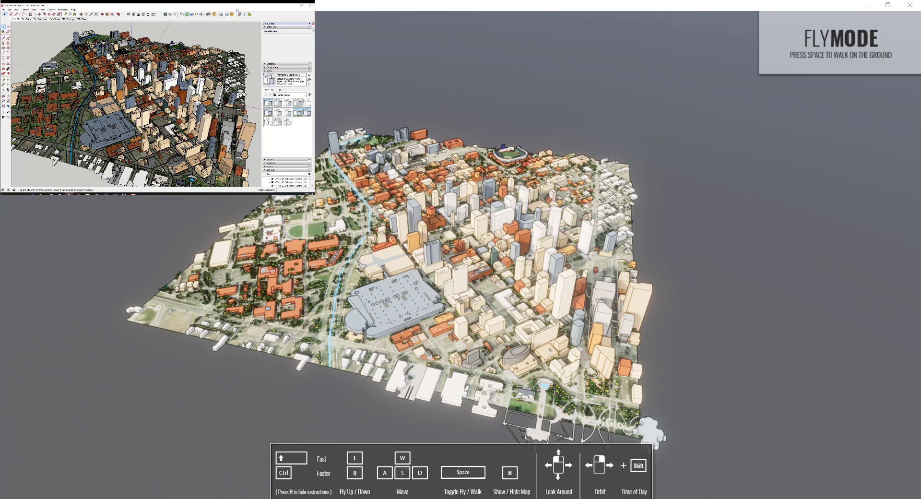
# Open the Enscape settings and move their window clear of the rendered view.
pyautogui.click(221, 15)
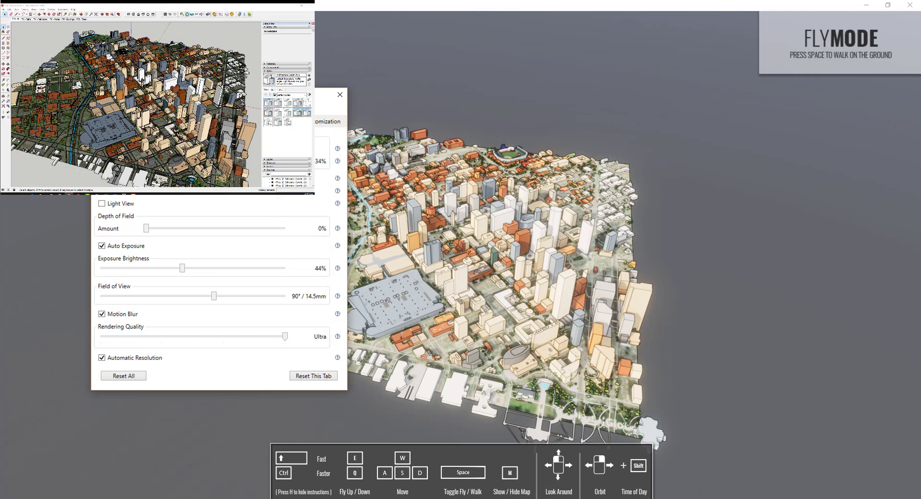
pyautogui.moveTo(204, 95); pyautogui.dragTo(58, 27)
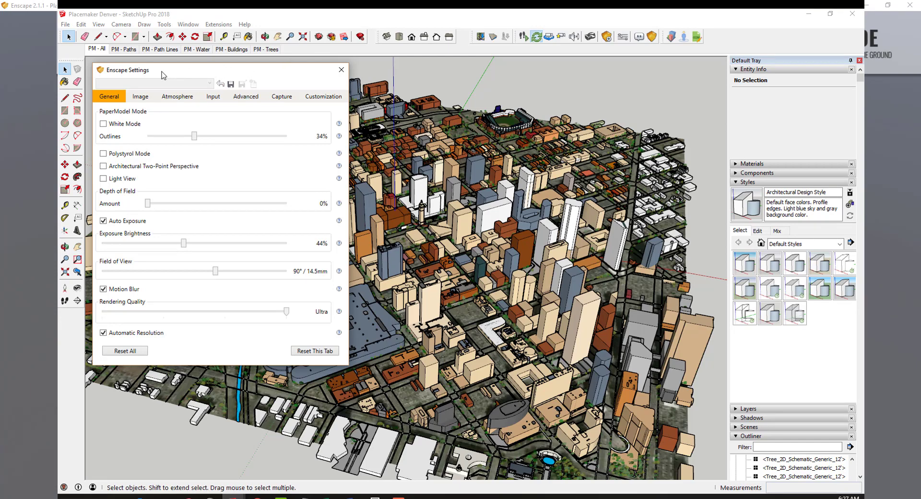
pyautogui.moveTo(158, 74); pyautogui.dragTo(797, 71)
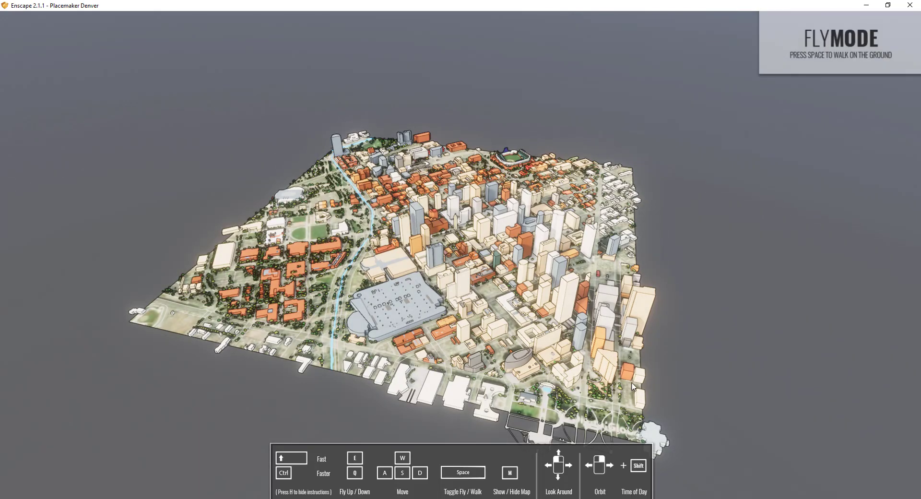
# Fly forward towards the city in the Enscape view and look around to examine the rendered model.
pyautogui.press('w')
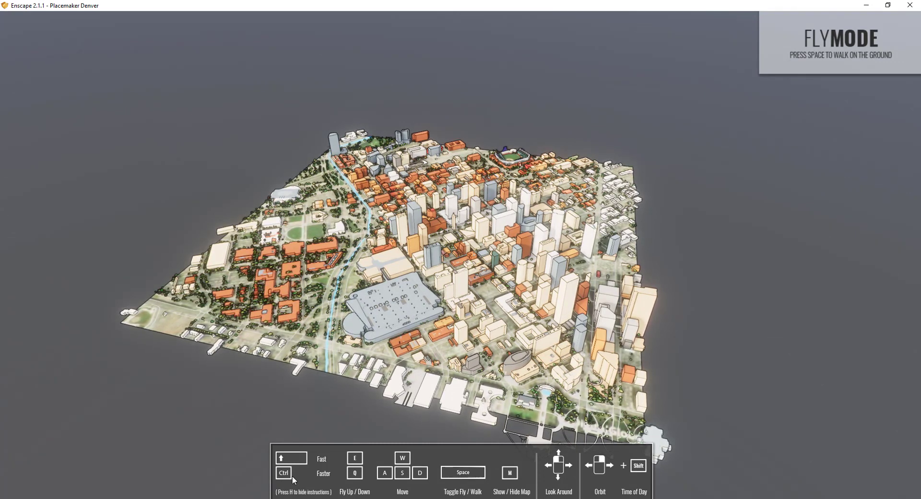
pyautogui.press('w')
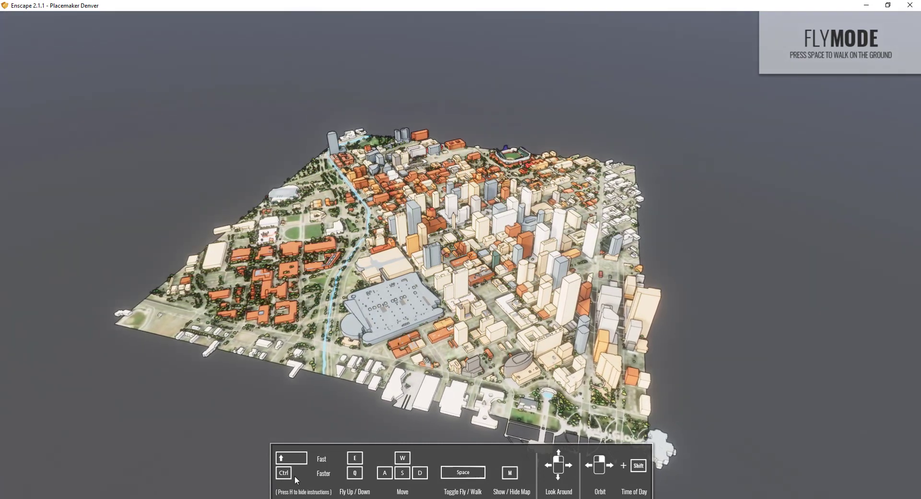
pyautogui.press('w')
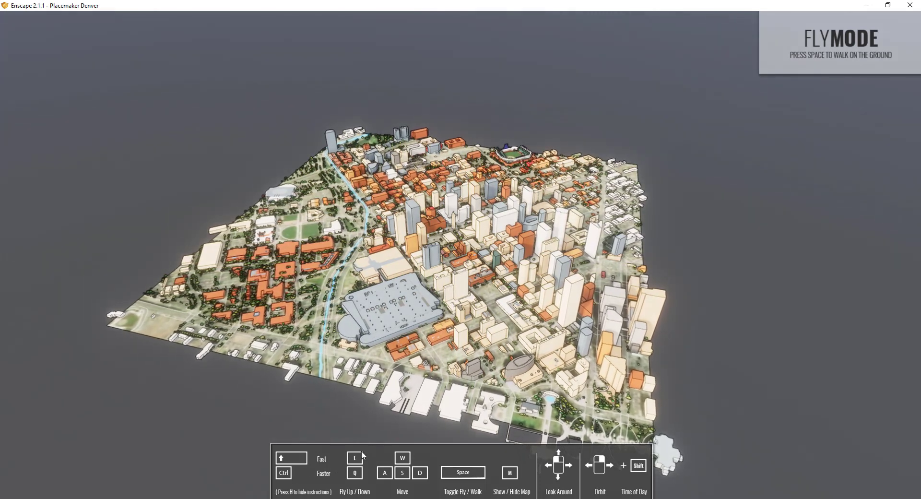
pyautogui.press('w')
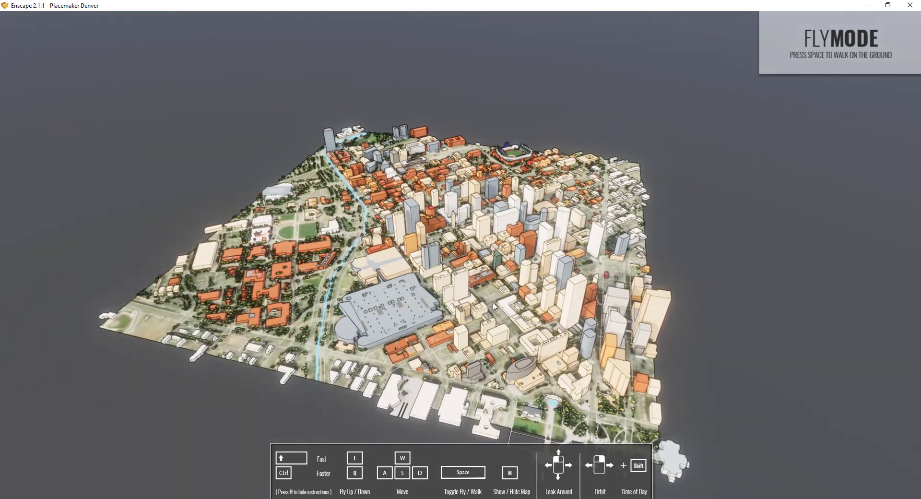
pyautogui.moveTo(496, 320); pyautogui.dragTo(529, 352)
pyautogui.press('w')
pyautogui.press('w')
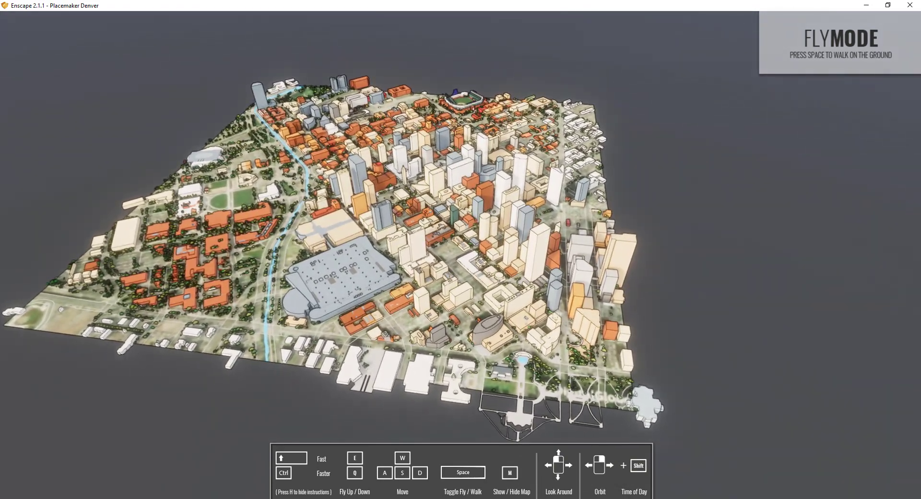
pyautogui.moveTo(529, 352); pyautogui.dragTo(490, 303)
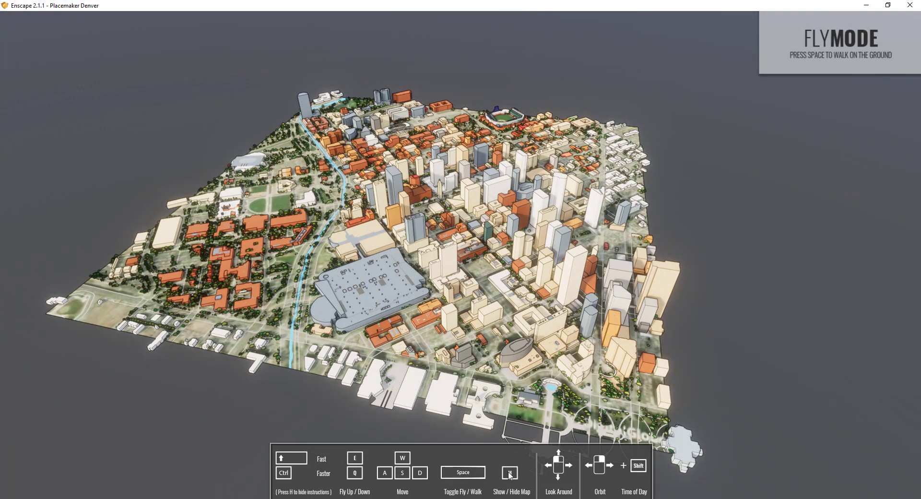
# Show the Enscape overview map, jump to the city's edge with it, and zoom the map out.
pyautogui.press('m')
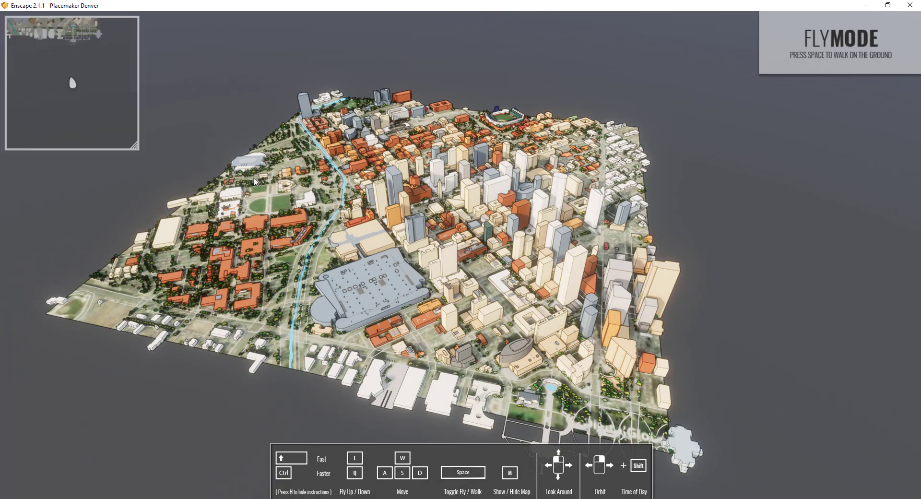
pyautogui.click(93, 32)
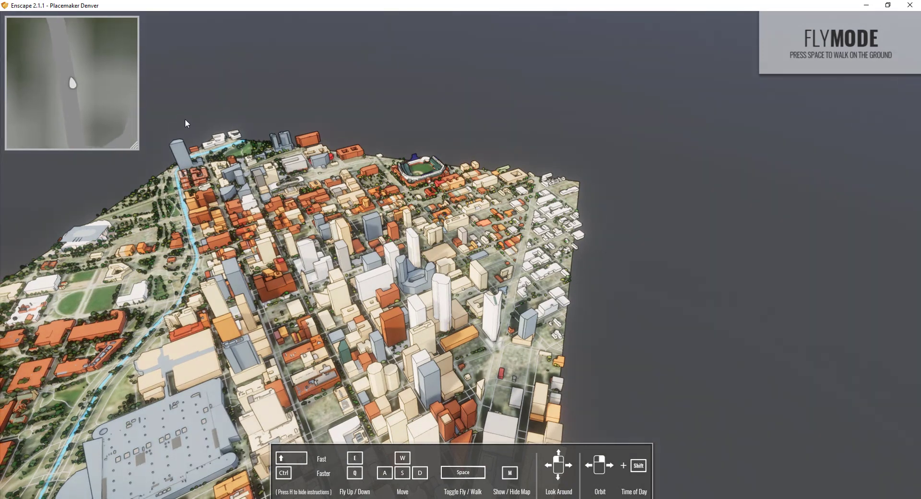
pyautogui.scroll(-3, 113, 119)
pyautogui.scroll(-3, 107, 122)
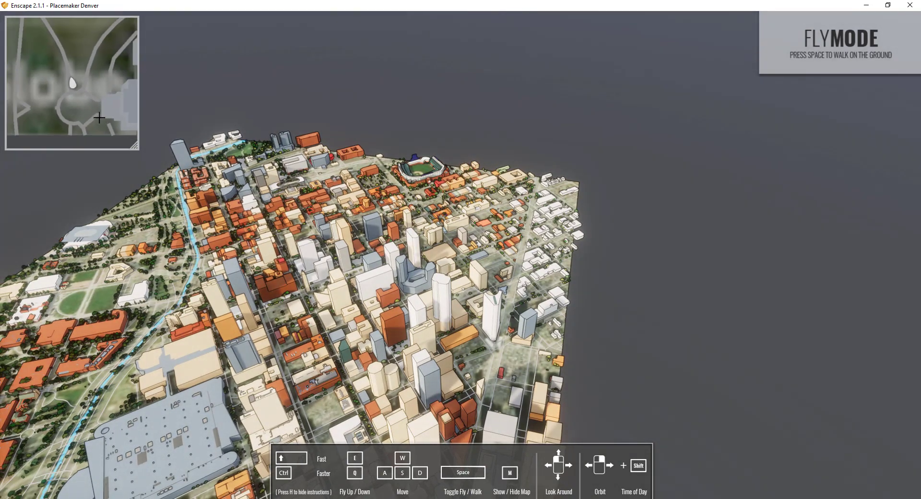
pyautogui.scroll(-3, 94, 103)
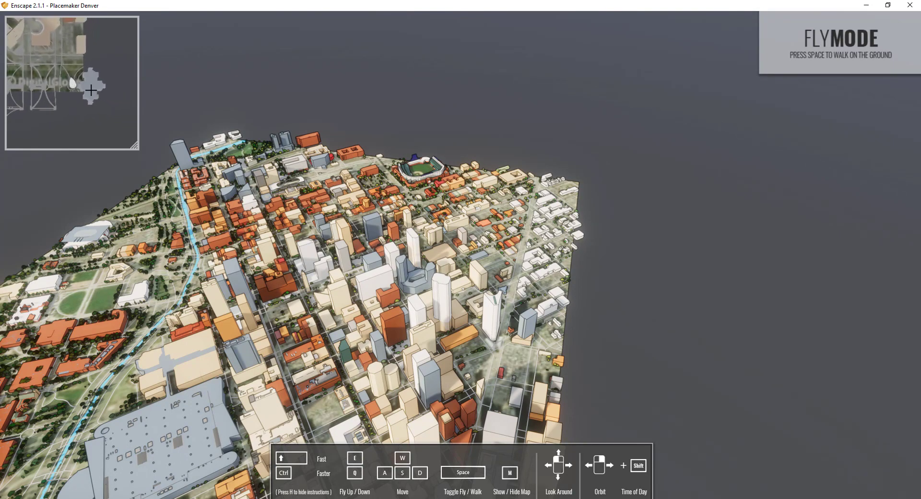
# Jump the camera across downtown towards the stadium by picking successive locations on the overview map.
pyautogui.click(22, 45)
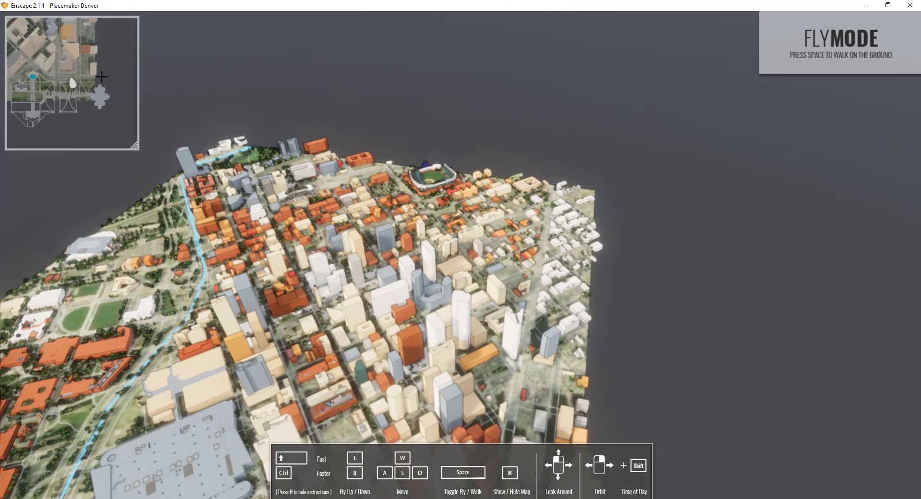
pyautogui.click(34, 35)
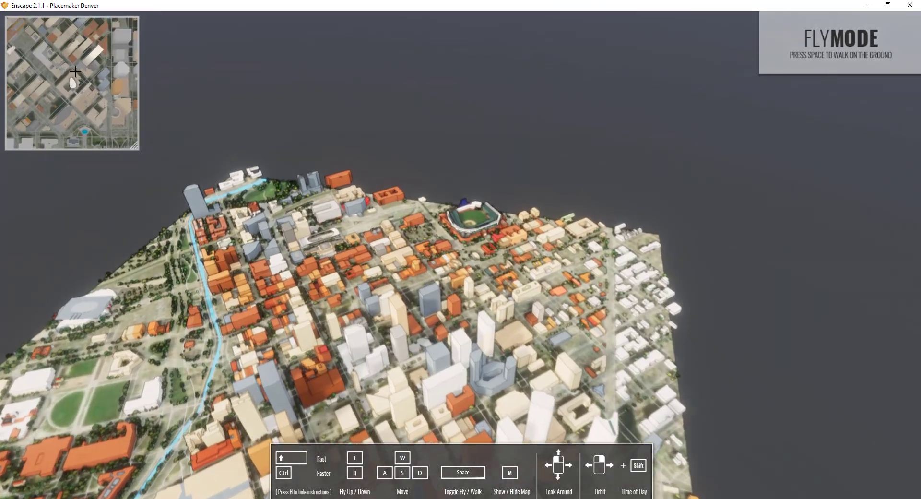
pyautogui.scroll(3, 43, 50)
pyautogui.click(44, 50)
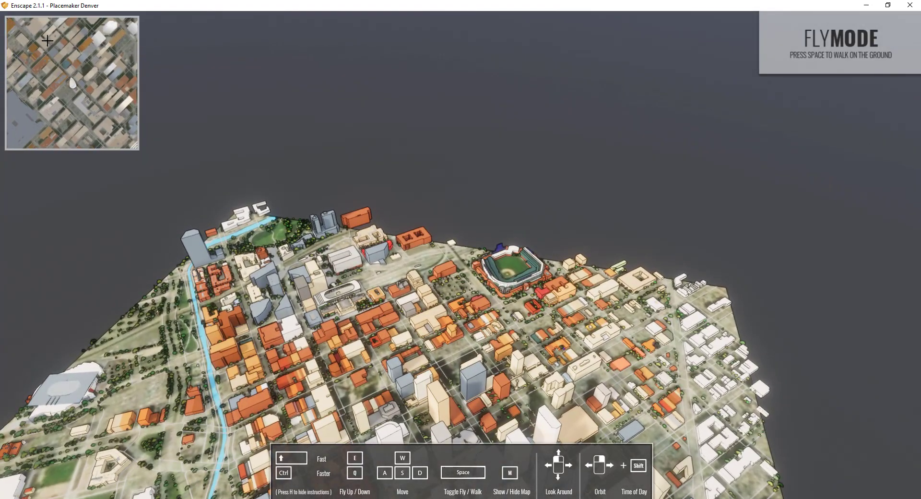
pyautogui.click(45, 39)
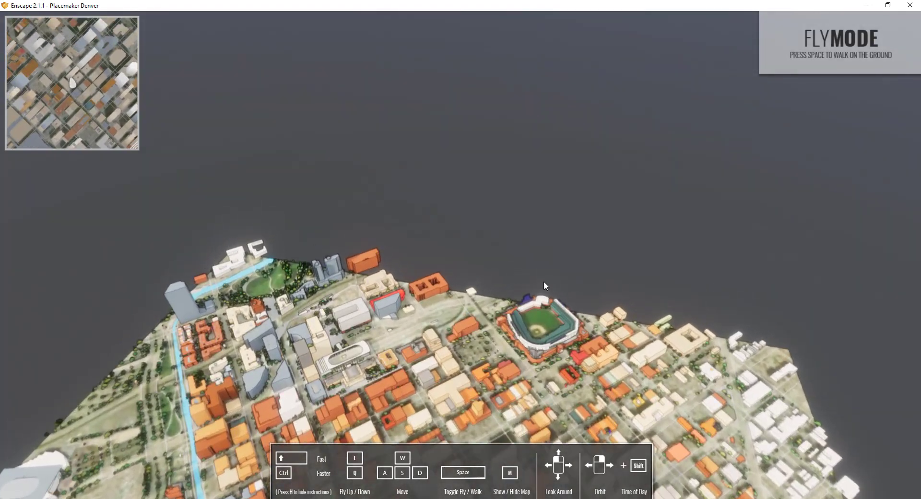
# Turn the Enscape view from the stadium to the campus across the river and fly down to its green field.
pyautogui.moveTo(300, 305); pyautogui.dragTo(32, 436)
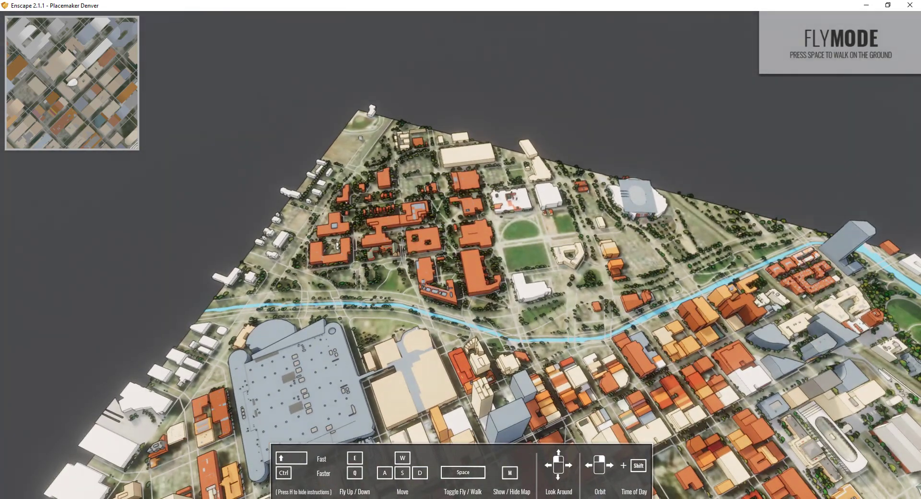
pyautogui.moveTo(158, 422); pyautogui.dragTo(352, 357)
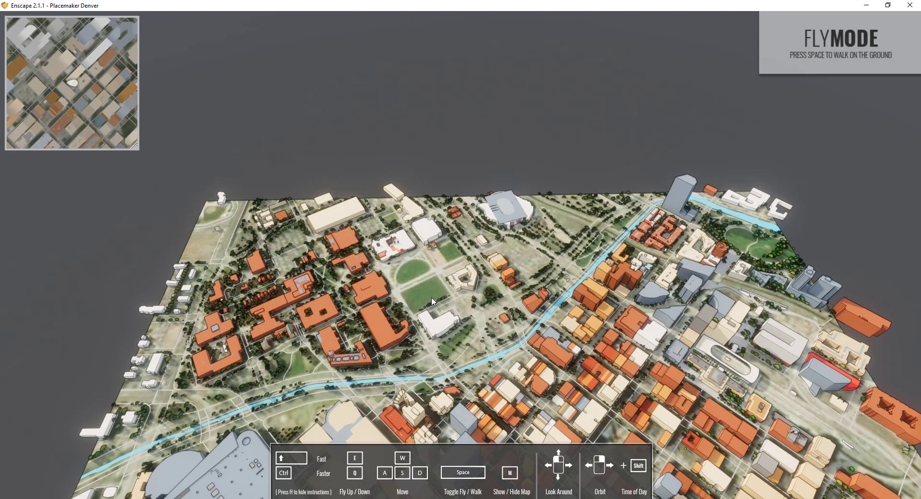
pyautogui.scroll(-10, 415, 274)
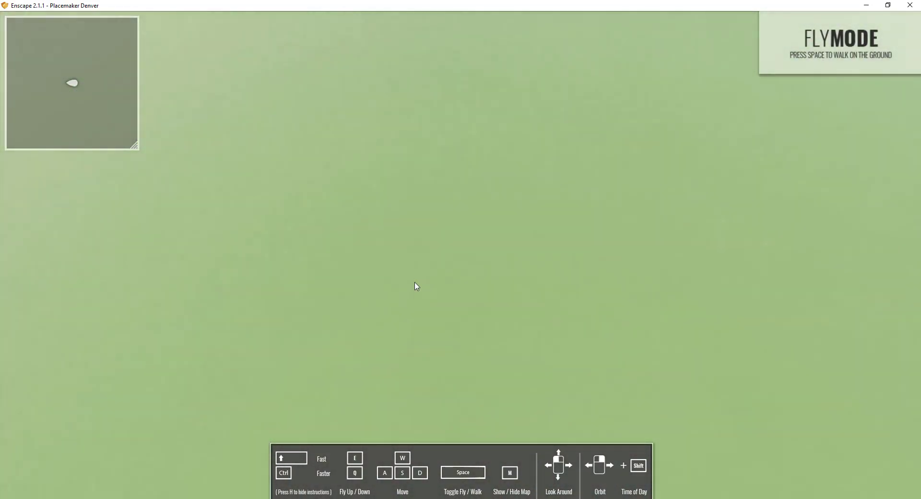
# Look around from the field at ground level to examine the buildings, trees and cloudy sky.
pyautogui.moveTo(415, 282); pyautogui.dragTo(74, 257)
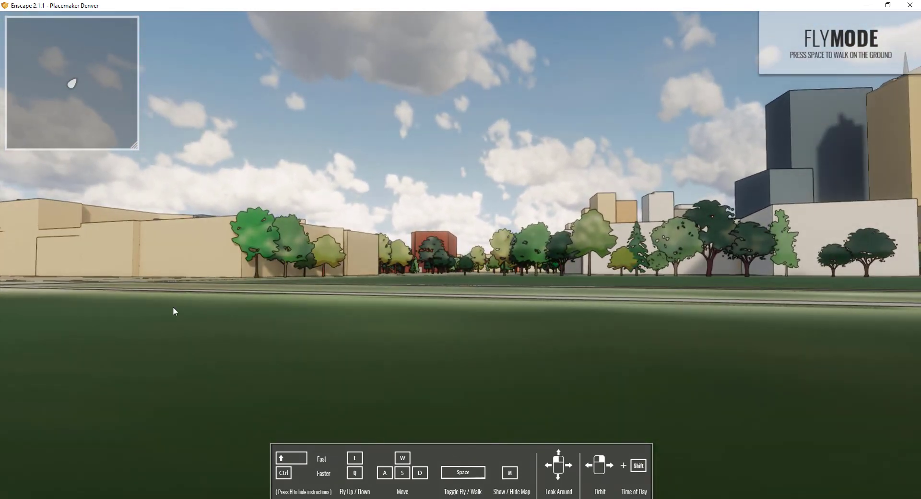
pyautogui.moveTo(408, 257); pyautogui.dragTo(240, 250)
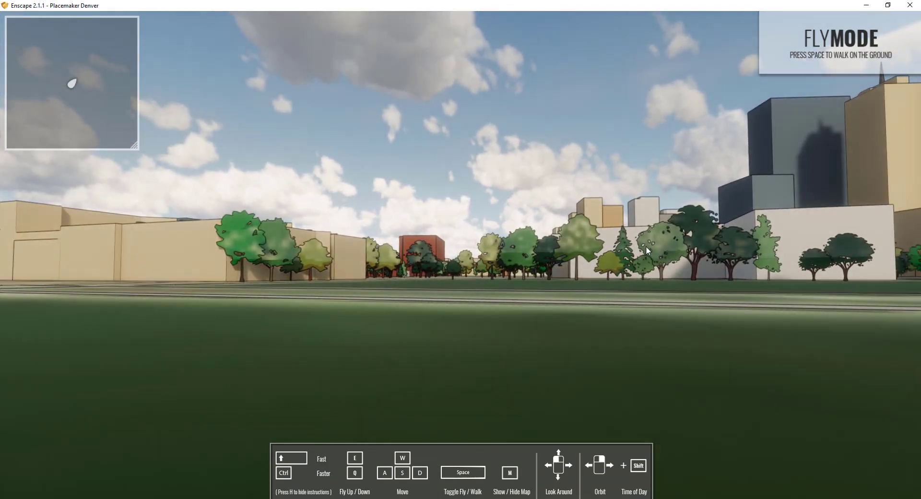
pyautogui.moveTo(506, 272); pyautogui.dragTo(211, 266)
pyautogui.moveTo(47, 274); pyautogui.dragTo(22, 273)
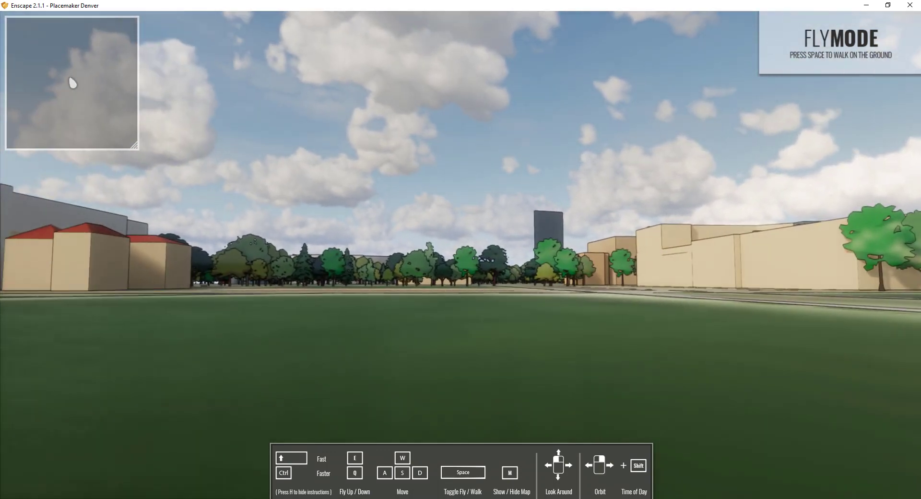
pyautogui.moveTo(461, 273)
pyautogui.mouseDown()
pyautogui.moveTo(493, 282)
pyautogui.moveTo(370, 273)
pyautogui.moveTo(460, 280)
pyautogui.mouseUp()
pyautogui.moveTo(89, 275); pyautogui.dragTo(455, 272)
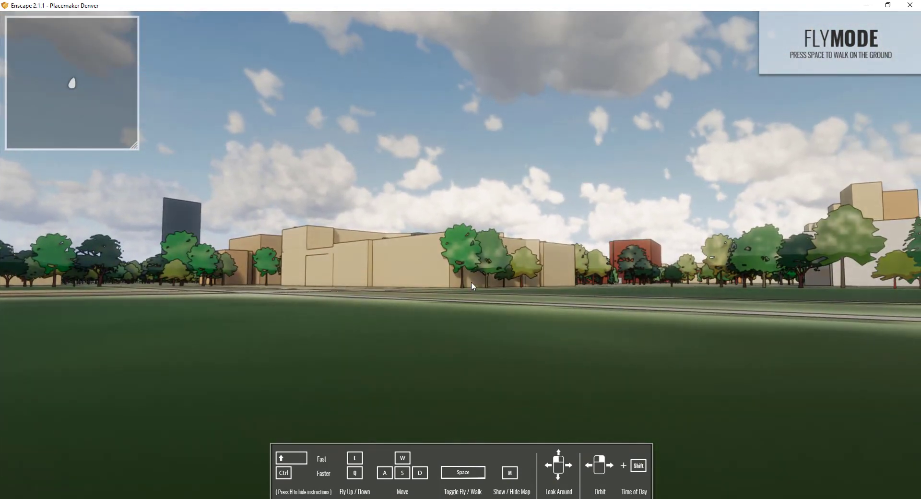
pyautogui.moveTo(177, 286); pyautogui.dragTo(22, 276)
pyautogui.moveTo(333, 299); pyautogui.dragTo(253, 292)
pyautogui.moveTo(638, 295); pyautogui.dragTo(606, 288)
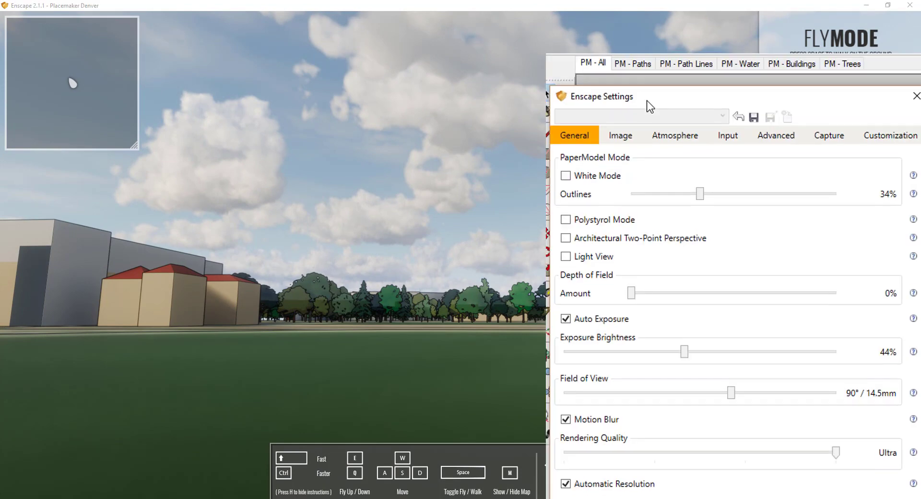
# In the Enscape atmosphere settings, set cloud density to 69%, variety to 83%, cirrus amount to 65% and contrails to 10.
pyautogui.moveTo(646, 100); pyautogui.dragTo(636, 71)
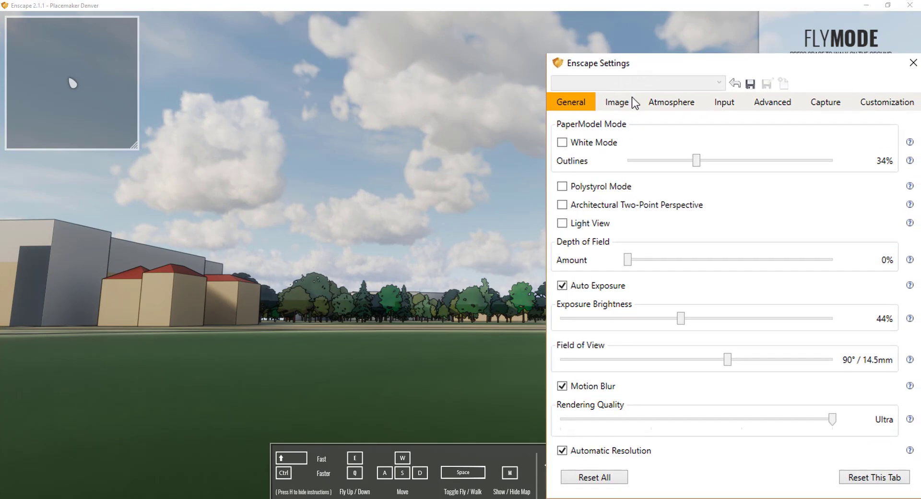
pyautogui.click(672, 102)
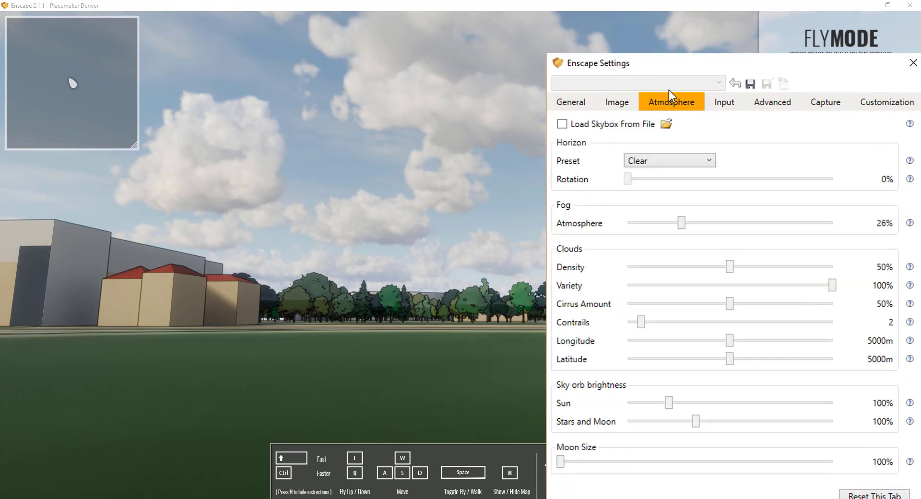
pyautogui.moveTo(729, 271); pyautogui.dragTo(770, 272)
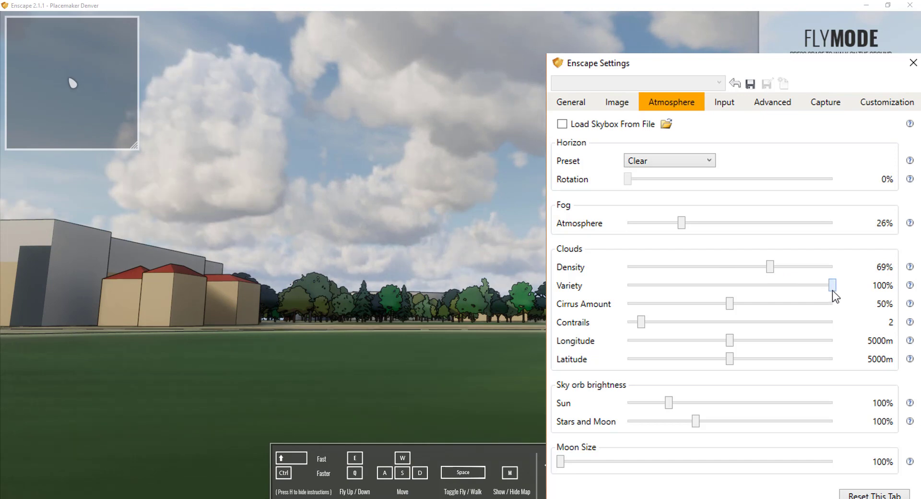
pyautogui.moveTo(832, 288); pyautogui.dragTo(796, 288)
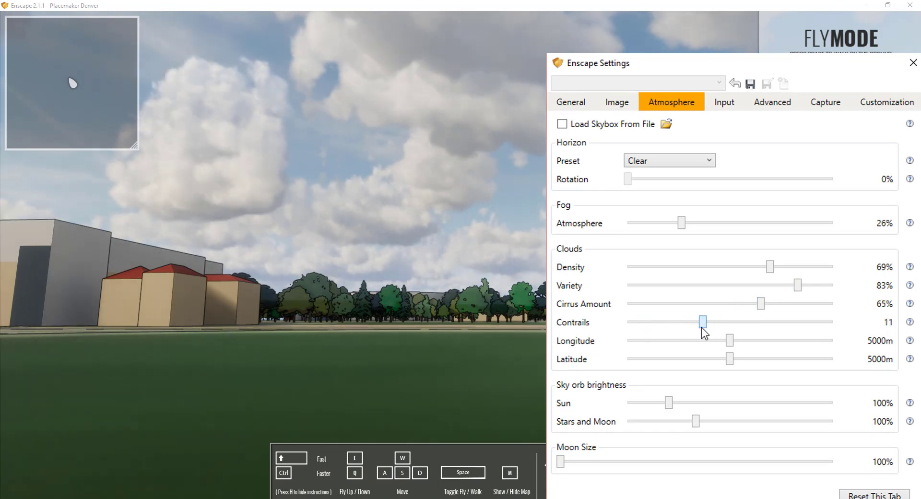
# Look around the rendered view to examine the adjusted clouds, turning back to the downtown skyline.
pyautogui.moveTo(456, 242); pyautogui.dragTo(448, 243)
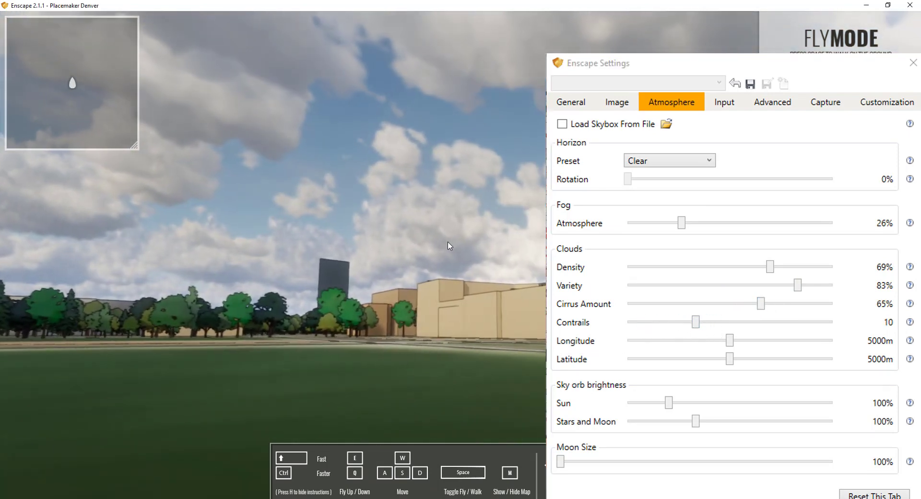
pyautogui.moveTo(289, 241); pyautogui.dragTo(370, 243)
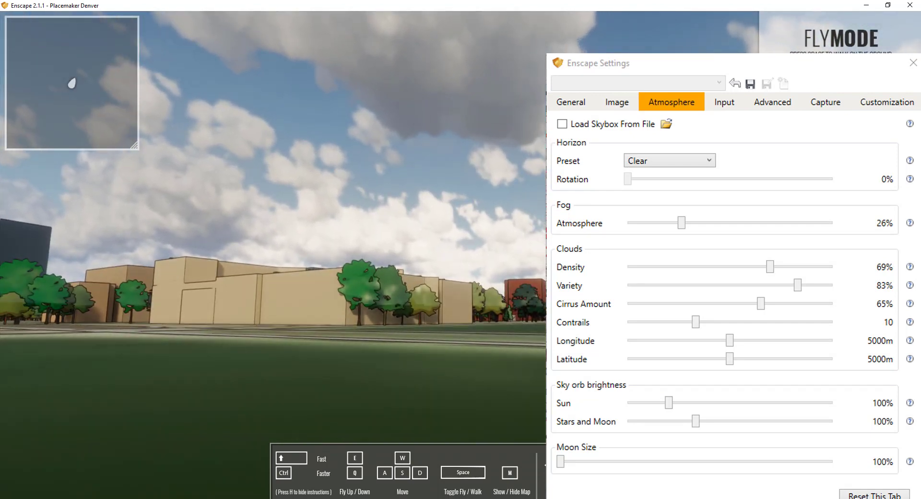
pyautogui.press('Escape')
pyautogui.moveTo(624, 306)
pyautogui.mouseDown()
pyautogui.moveTo(775, 315)
pyautogui.moveTo(681, 331)
pyautogui.moveTo(815, 323)
pyautogui.moveTo(720, 307)
pyautogui.moveTo(396, 308)
pyautogui.moveTo(878, 308)
pyautogui.mouseUp()
pyautogui.moveTo(418, 300); pyautogui.dragTo(544, 295)
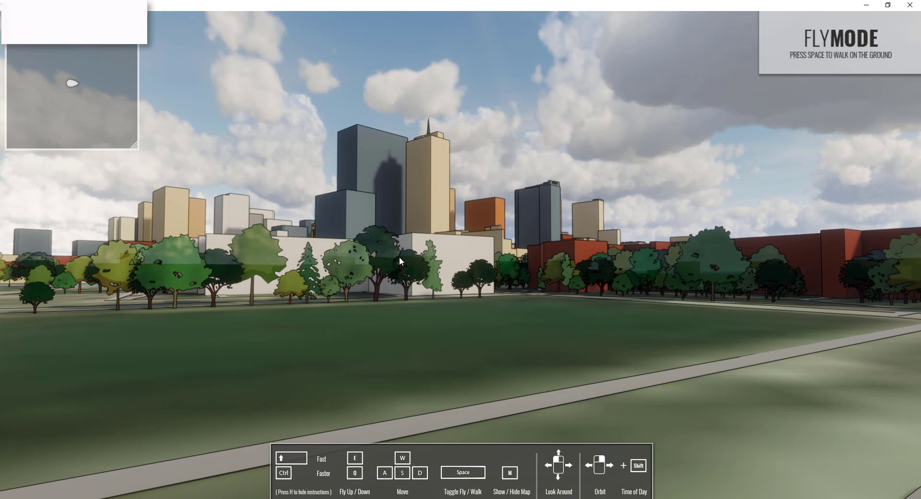
pyautogui.moveTo(484, 242)
pyautogui.mouseDown()
pyautogui.moveTo(473, 274)
pyautogui.moveTo(485, 239)
pyautogui.mouseUp()
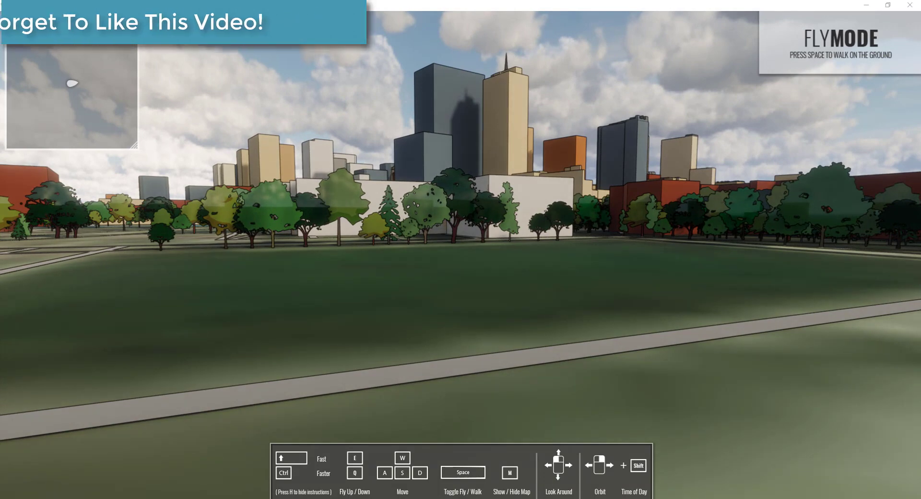
# Fly the camera straight up from the field to overlook the trees, river and downtown towers.
pyautogui.press('e')
pyautogui.press('e')
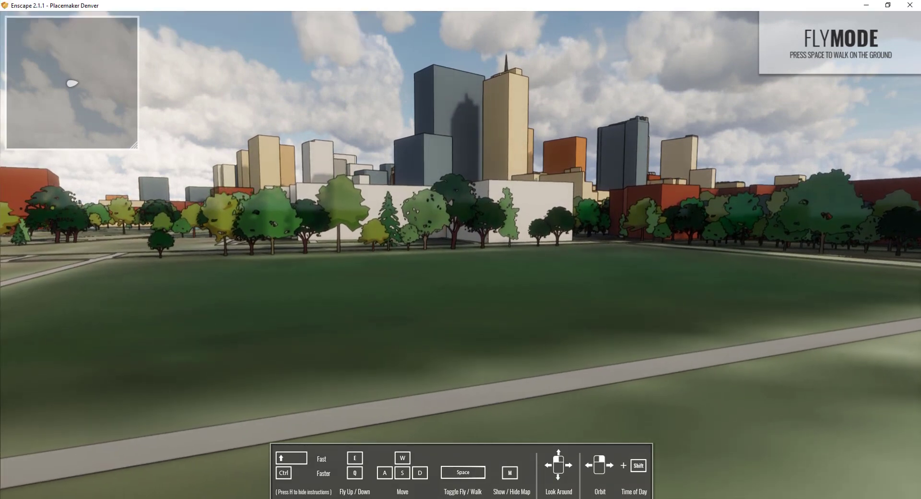
pyautogui.press('w')
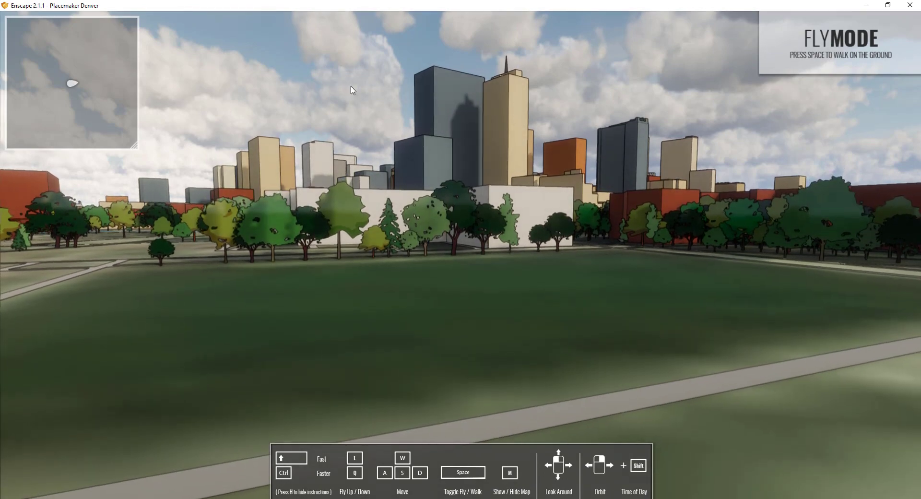
pyautogui.press('e')
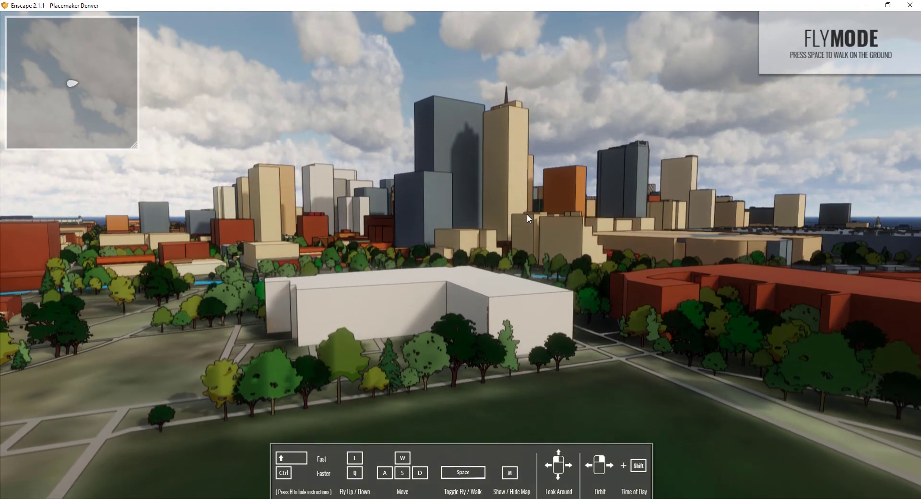
pyautogui.press('e')
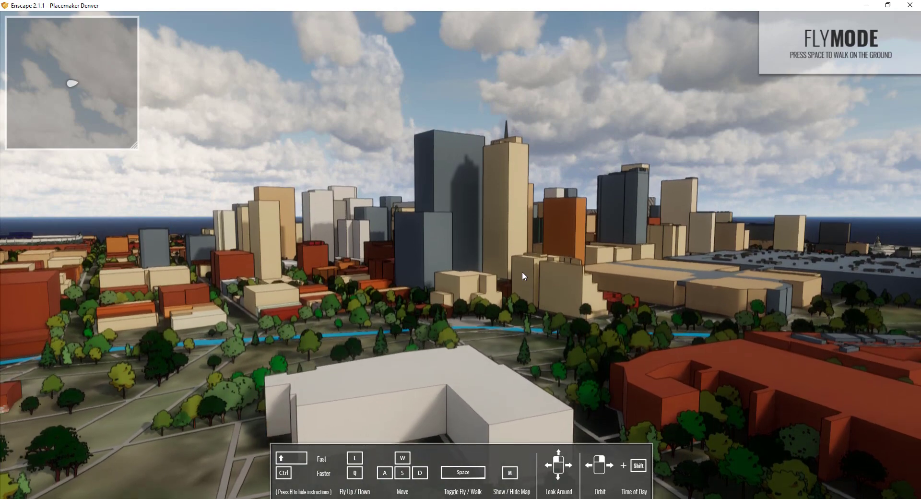
pyautogui.press('e')
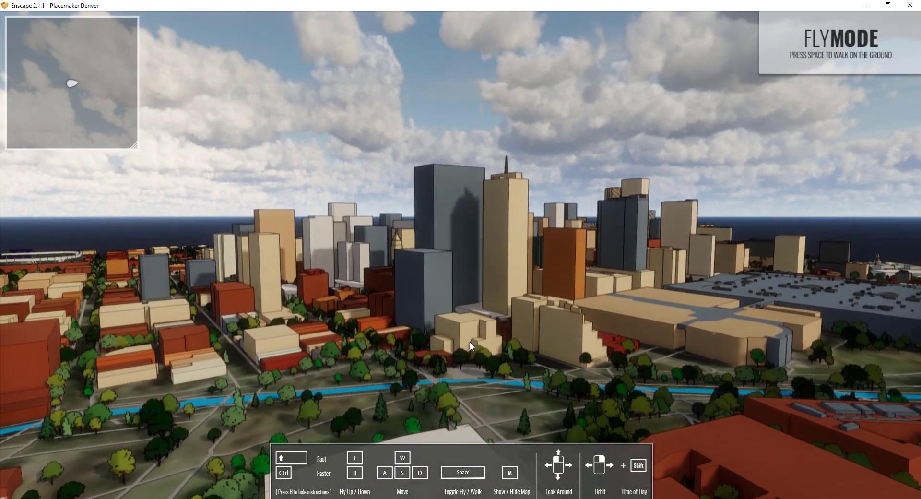
# Swing the raised camera from side to side to examine the downtown skyline from different angles.
pyautogui.moveTo(461, 250); pyautogui.dragTo(570, 285)
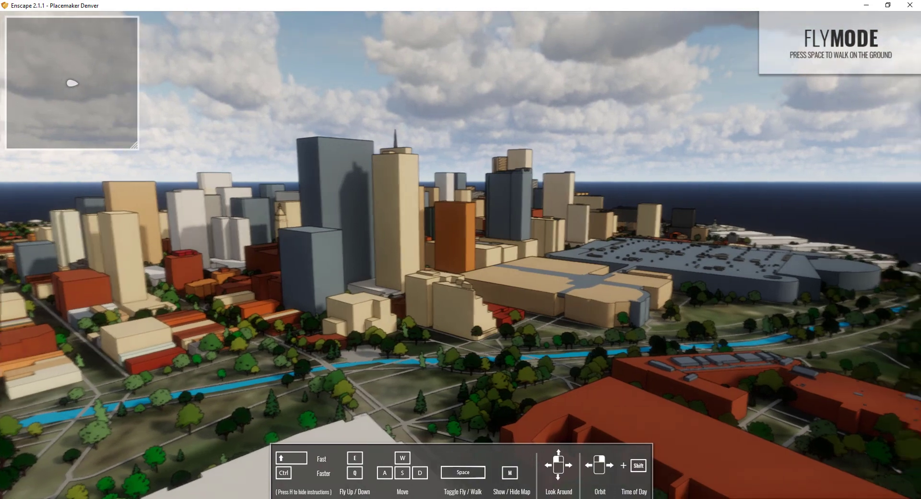
pyautogui.moveTo(513, 268); pyautogui.dragTo(546, 269)
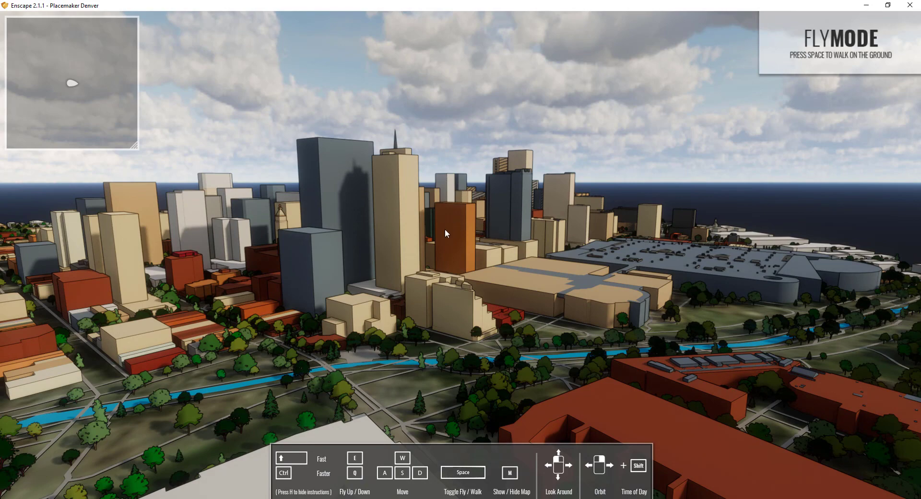
pyautogui.moveTo(551, 242); pyautogui.dragTo(515, 261)
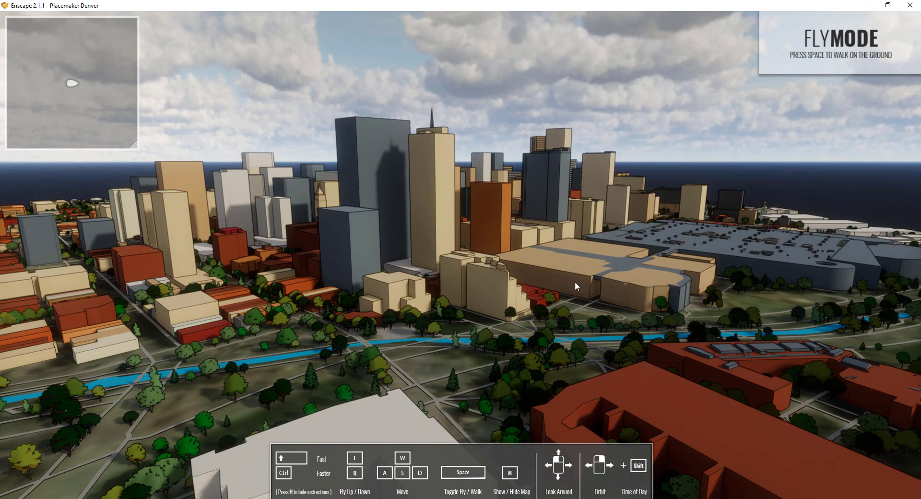
pyautogui.moveTo(575, 282); pyautogui.dragTo(457, 307)
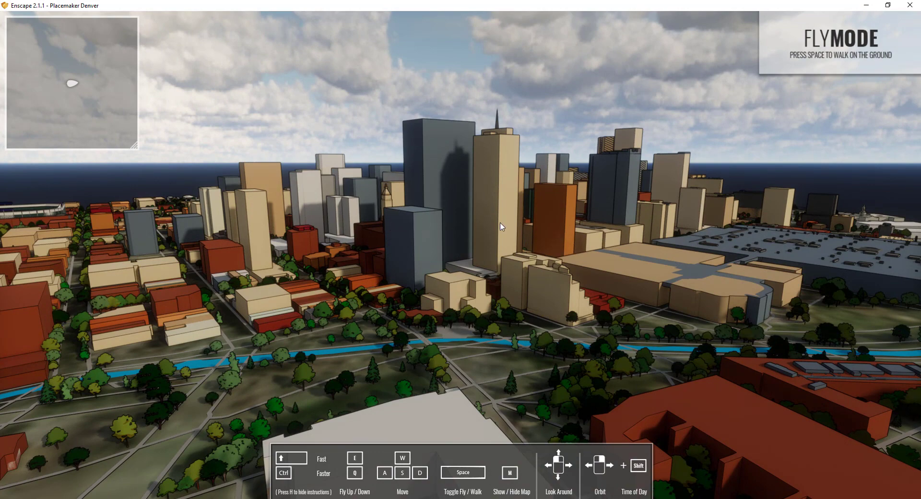
pyautogui.moveTo(570, 231); pyautogui.dragTo(622, 255)
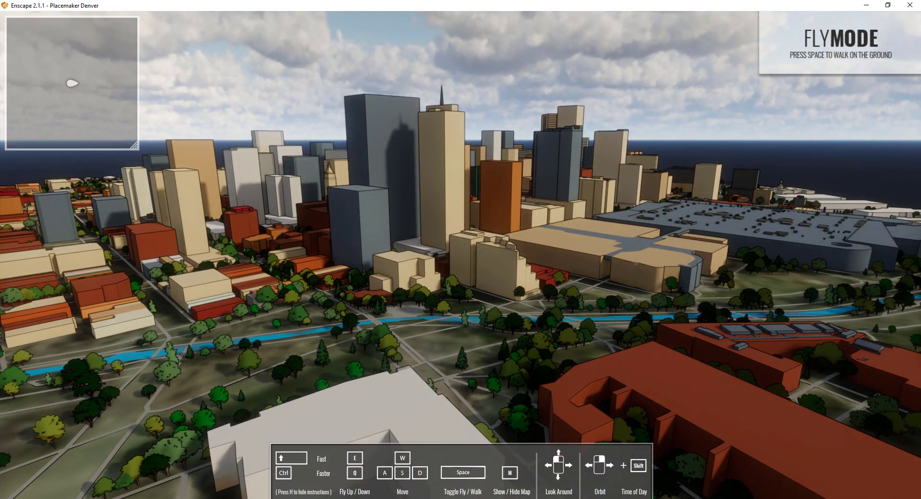
# Switch to SketchUp and turn on view synchronization between the model and Enscape.
pyautogui.hotkey('alt', 'Tab')
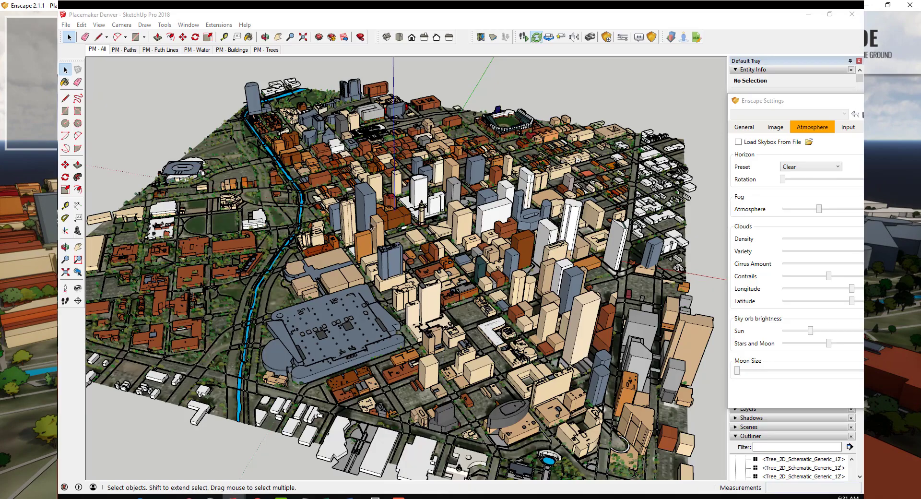
pyautogui.click(219, 25)
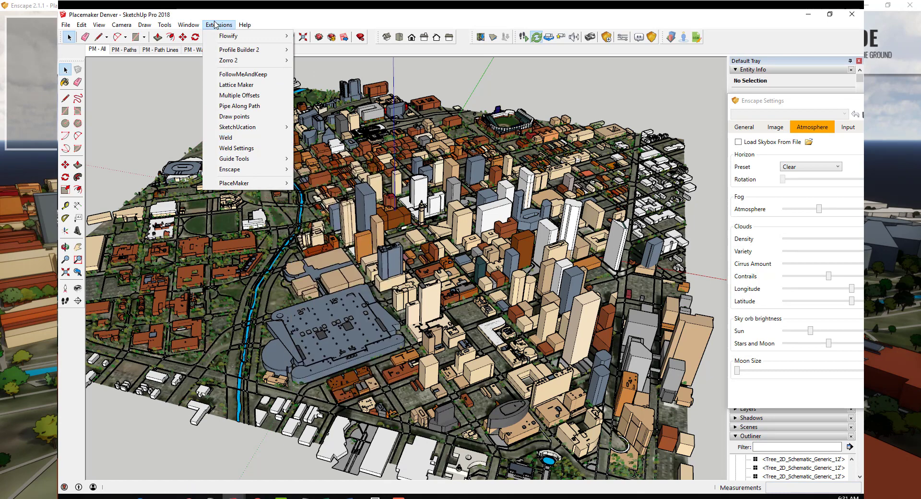
pyautogui.moveTo(243, 173)
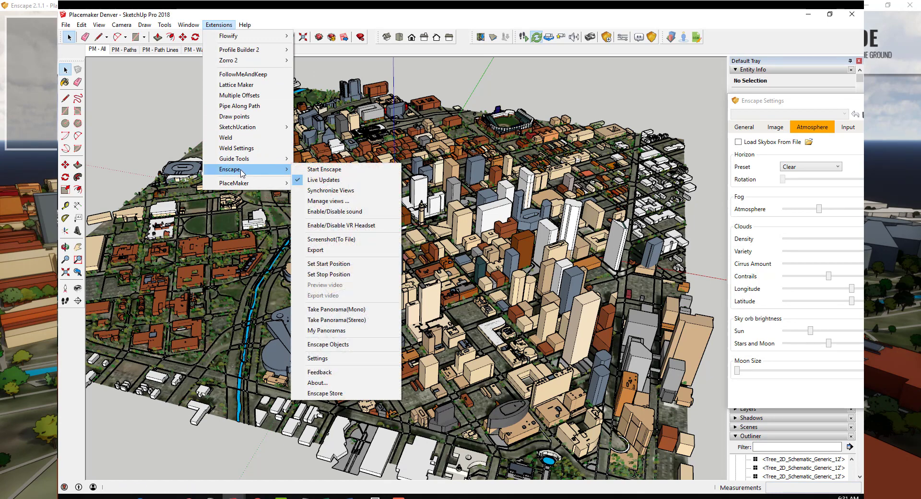
pyautogui.click(337, 191)
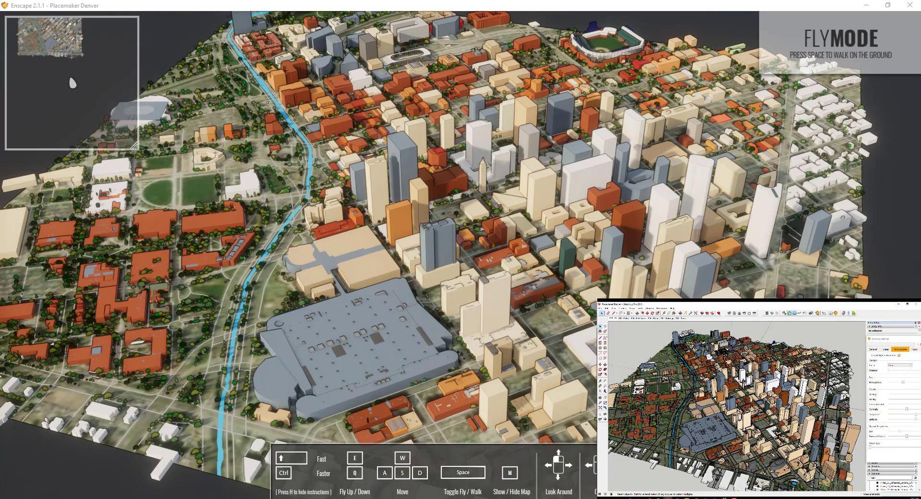
# Orbit the SketchUp model and move in low over the red campus buildings, so that the synchronized Enscape view follows.
pyautogui.moveTo(716, 417); pyautogui.dragTo(753, 407, button='middle')
pyautogui.moveTo(742, 403); pyautogui.dragTo(743, 391, button='middle')
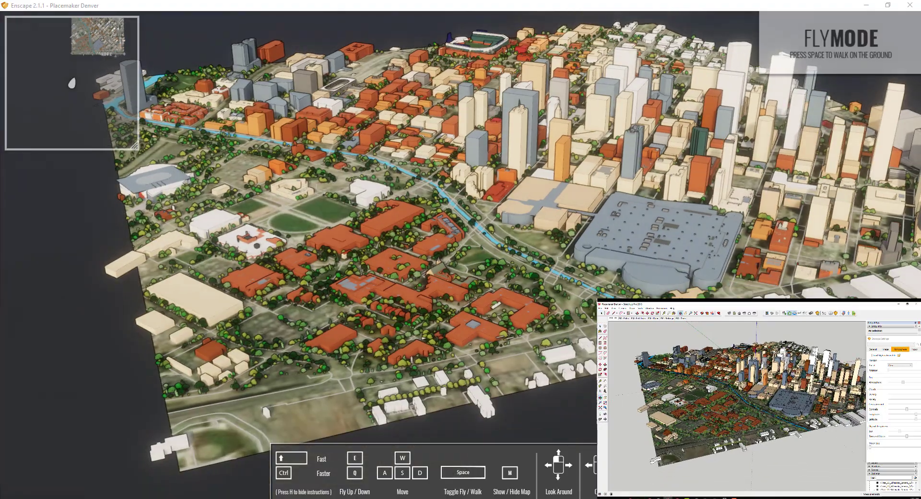
pyautogui.scroll(3, 764, 390)
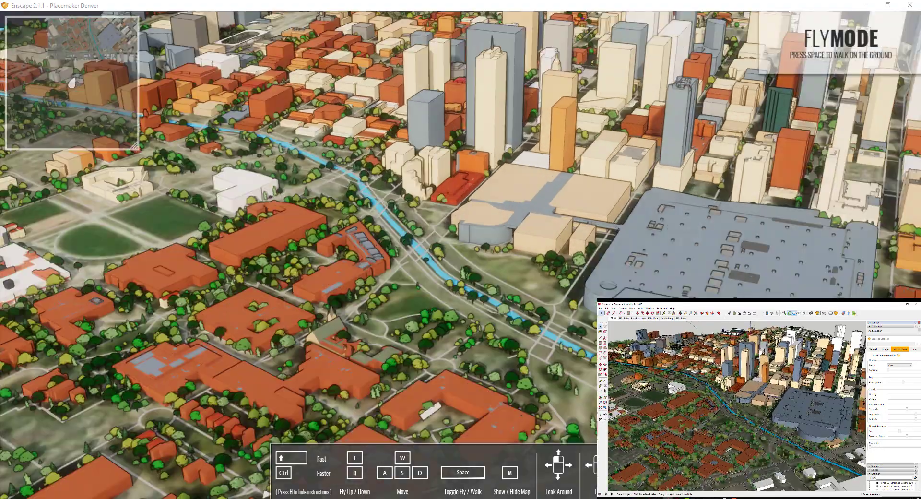
pyautogui.press('w')
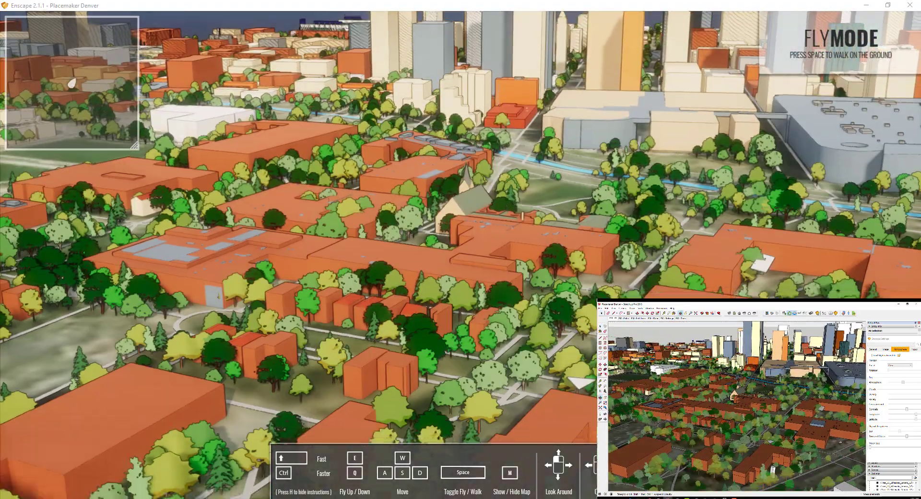
pyautogui.press('w')
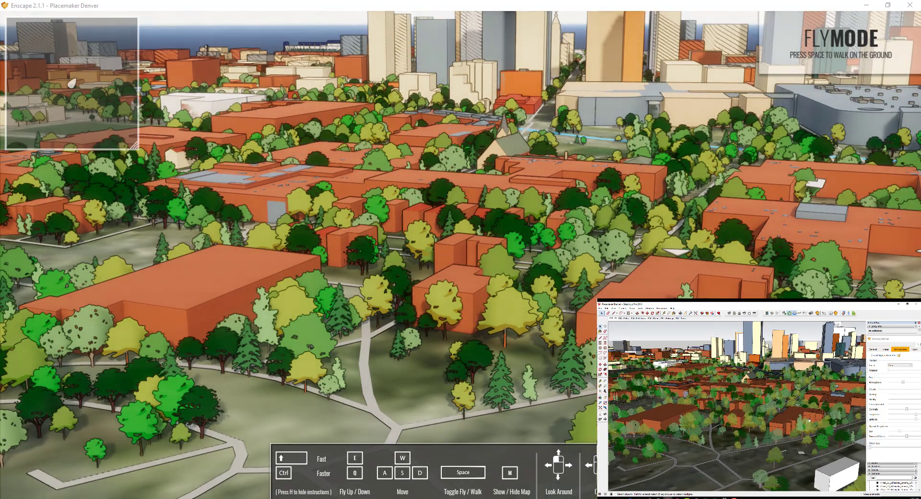
# Use SketchUp's Look Around tool to aim the synchronized view up at the downtown skyline.
pyautogui.click(605, 414)
pyautogui.moveTo(736, 406)
pyautogui.mouseDown()
pyautogui.moveTo(762, 365)
pyautogui.moveTo(758, 379)
pyautogui.mouseUp()
pyautogui.moveTo(571, 183); pyautogui.dragTo(590, 181)
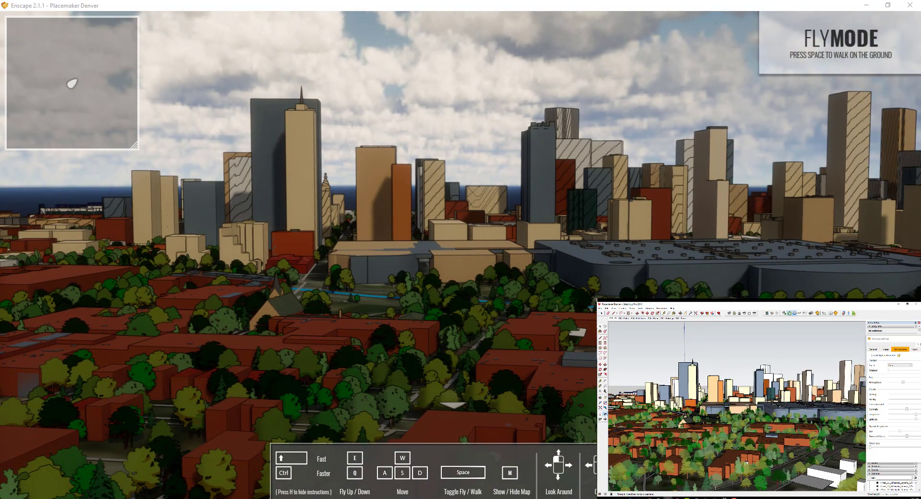
# Swing the Enscape camera sideways along the downtown skyline to examine the towers.
pyautogui.moveTo(587, 235); pyautogui.dragTo(627, 230)
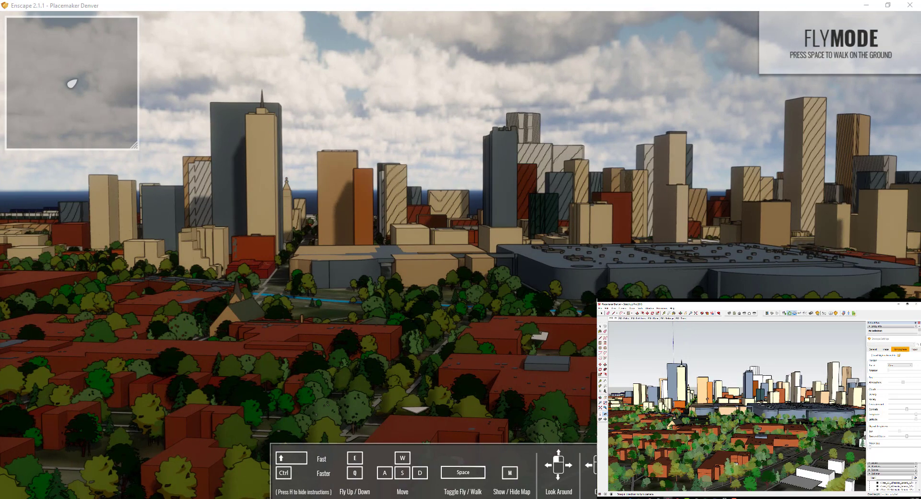
pyautogui.moveTo(707, 399); pyautogui.dragTo(718, 401)
pyautogui.press('d')
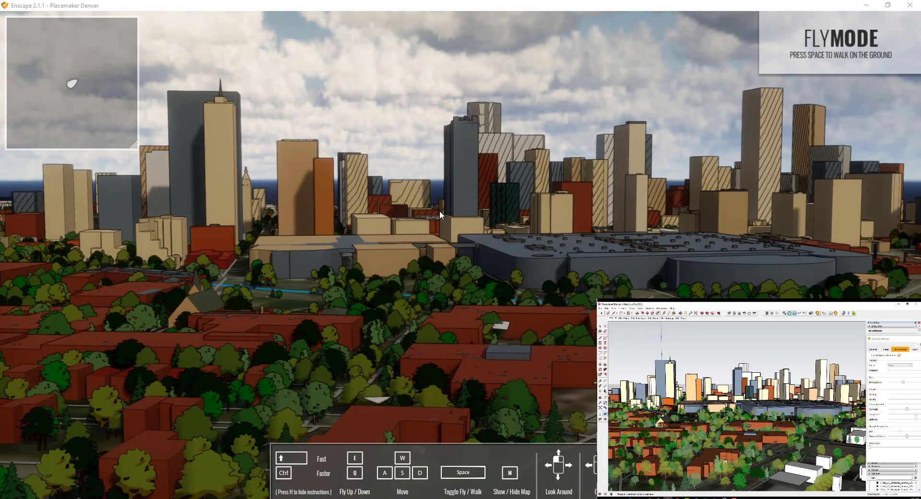
pyautogui.moveTo(440, 212); pyautogui.dragTo(453, 214, button='right')
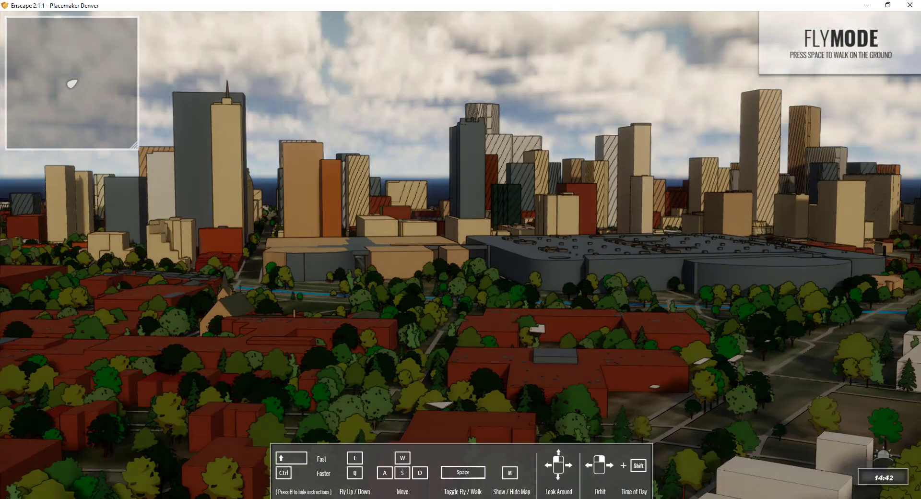
# Shift Enscape's time of day forward to 16:11 and return the sun to early afternoon.
pyautogui.keyDown('shift'); pyautogui.moveTo(454, 214); pyautogui.dragTo(537, 214, button='right'); pyautogui.keyUp('shift')
pyautogui.press('u')
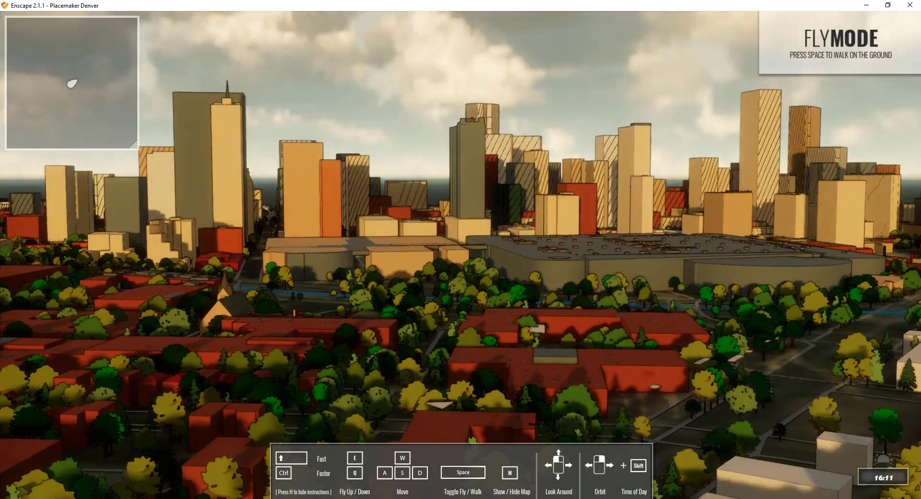
pyautogui.press('u')
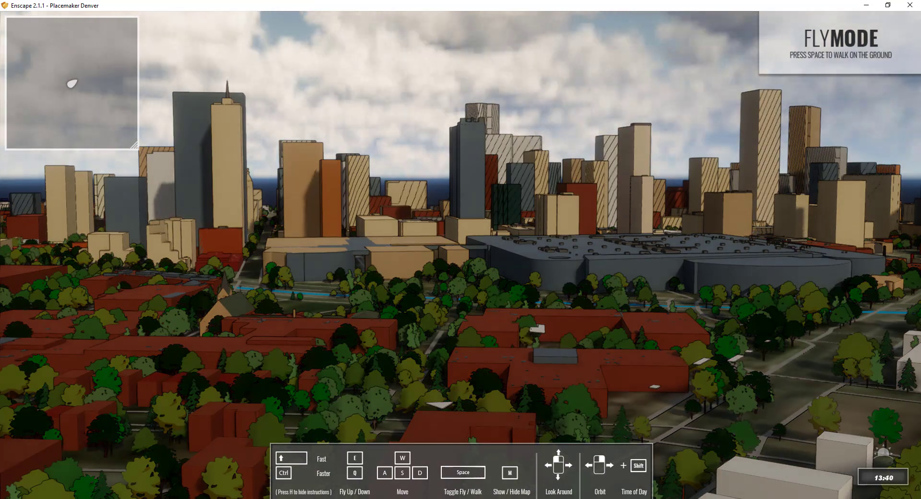
pyautogui.press('i')
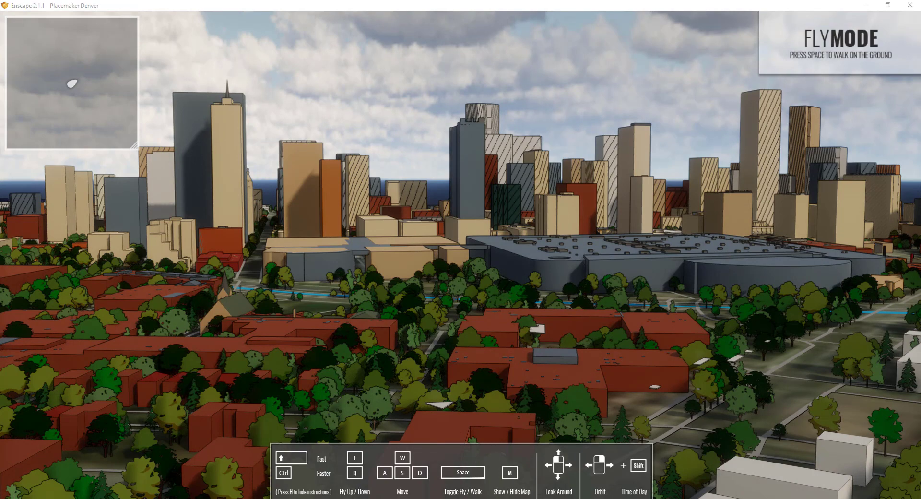
# Show the general Enscape settings beside the rendering and reduce the PaperModel Outlines to 0%.
pyautogui.click(568, 134)
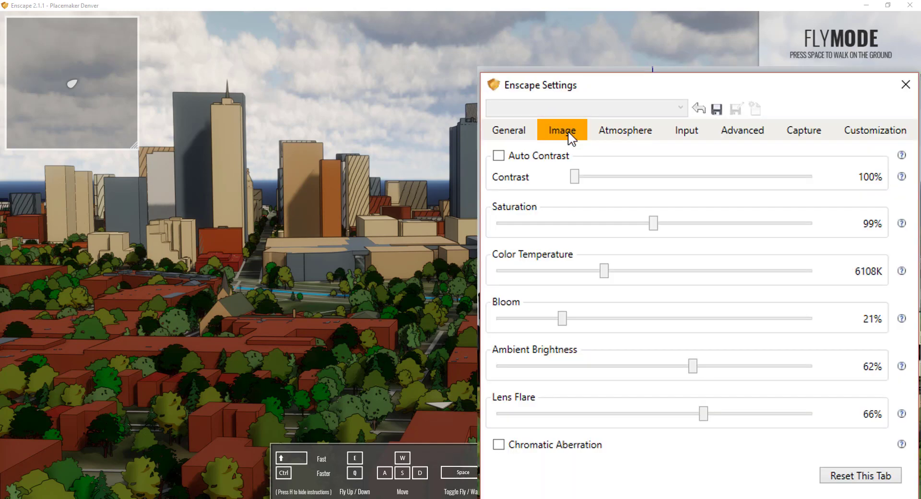
pyautogui.click(511, 128)
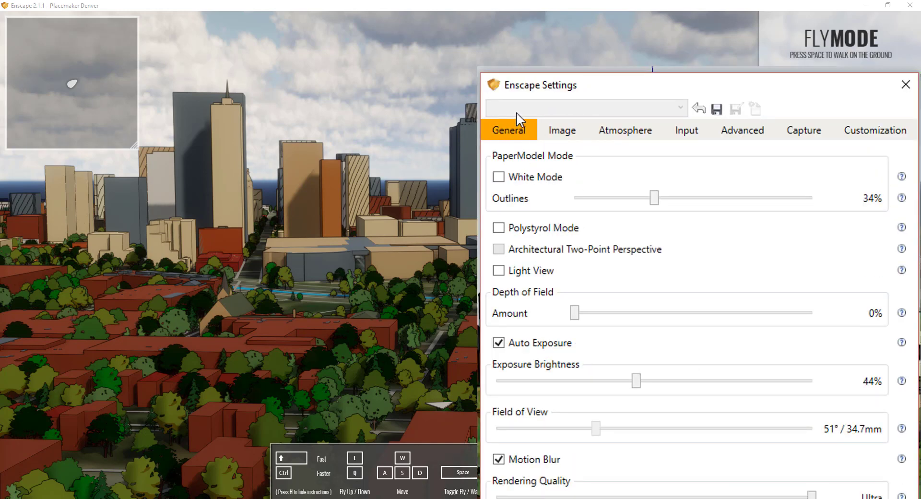
pyautogui.moveTo(566, 91); pyautogui.dragTo(609, 59)
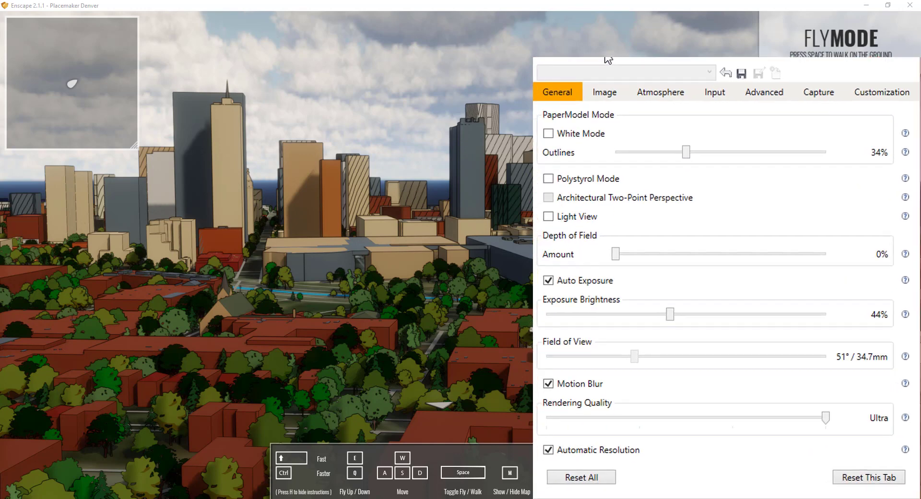
pyautogui.moveTo(685, 155); pyautogui.dragTo(599, 151)
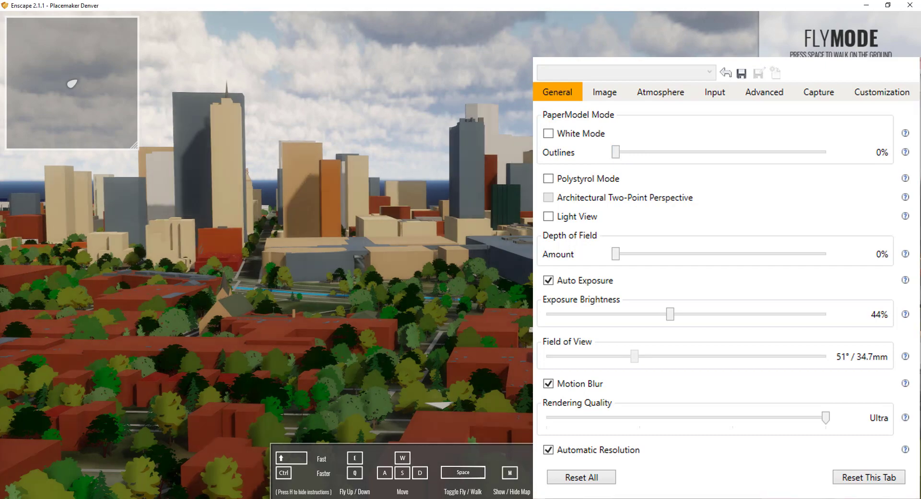
pyautogui.moveTo(266, 250); pyautogui.dragTo(322, 300)
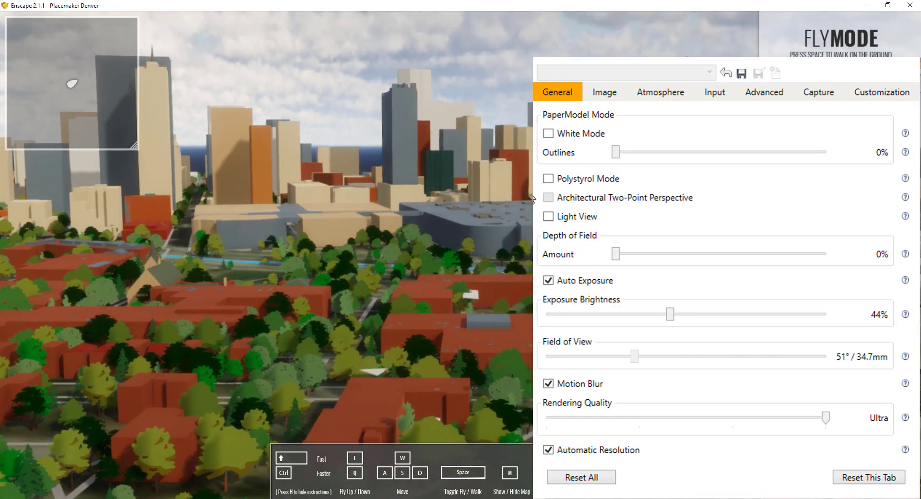
# Set the PaperModel Outlines to 7% and fly in close to the downtown buildings to check the lines.
pyautogui.moveTo(618, 152); pyautogui.dragTo(633, 151)
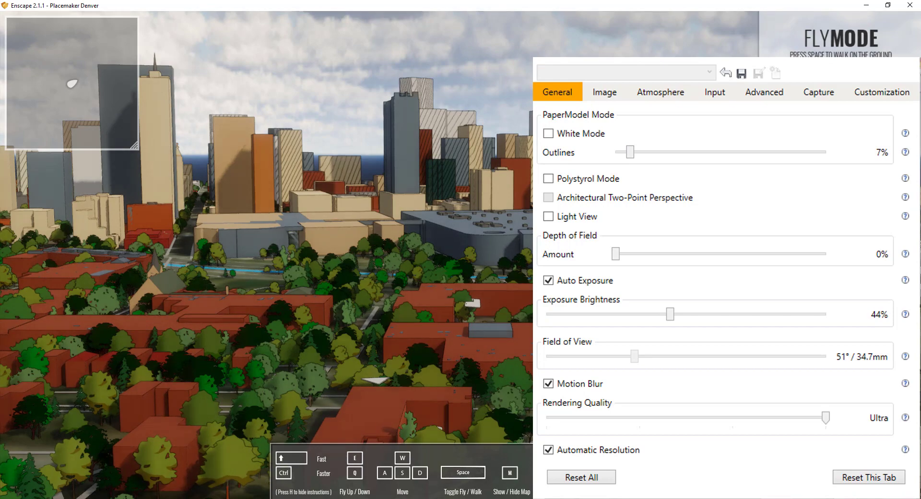
pyautogui.moveTo(385, 213); pyautogui.dragTo(399, 217, button='middle')
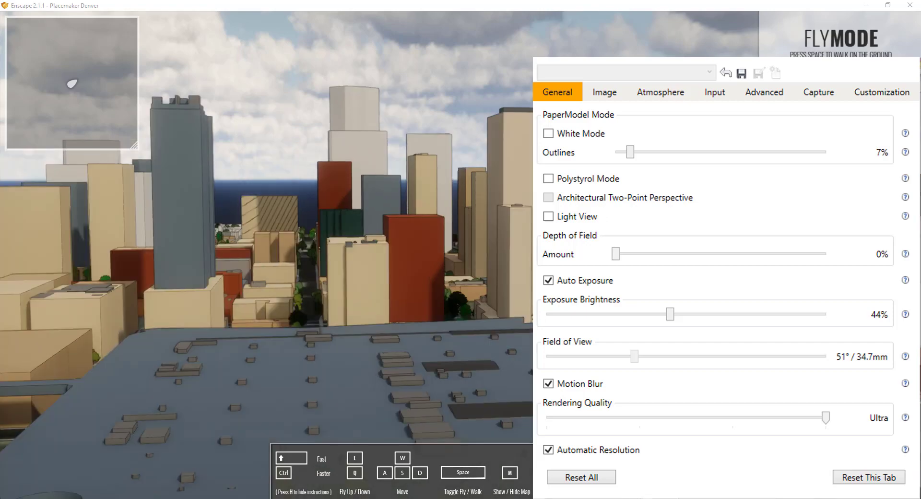
pyautogui.press('w')
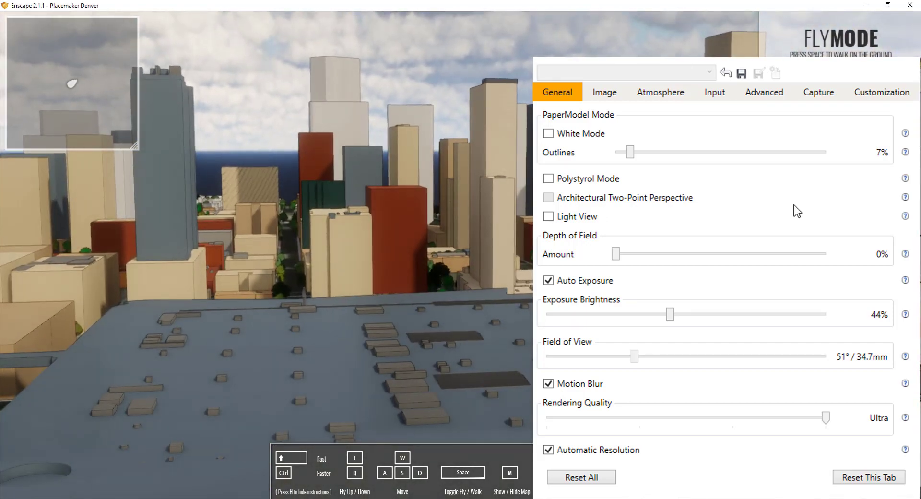
# Raise the PaperModel Outlines to 100% and inspect the heavy edges on the skyline and campus buildings.
pyautogui.moveTo(630, 154); pyautogui.dragTo(837, 160)
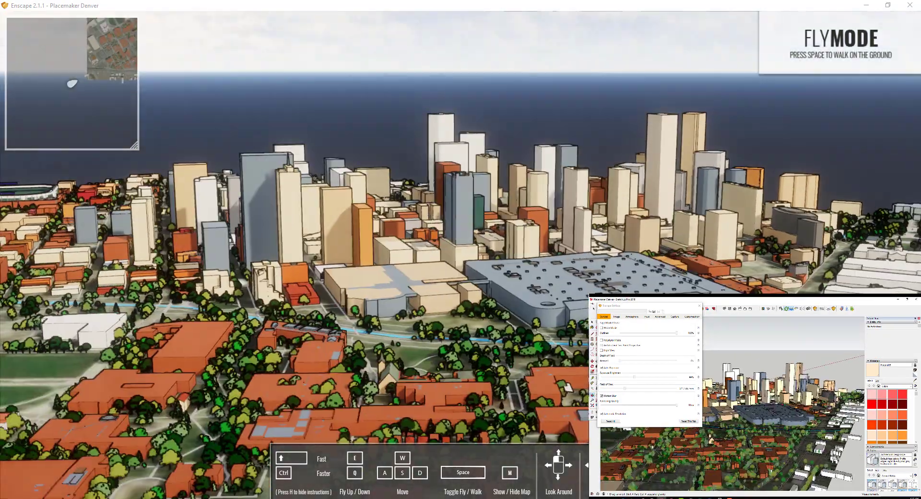
pyautogui.moveTo(783, 427); pyautogui.dragTo(795, 410, button='middle')
pyautogui.scroll(2, 783, 415)
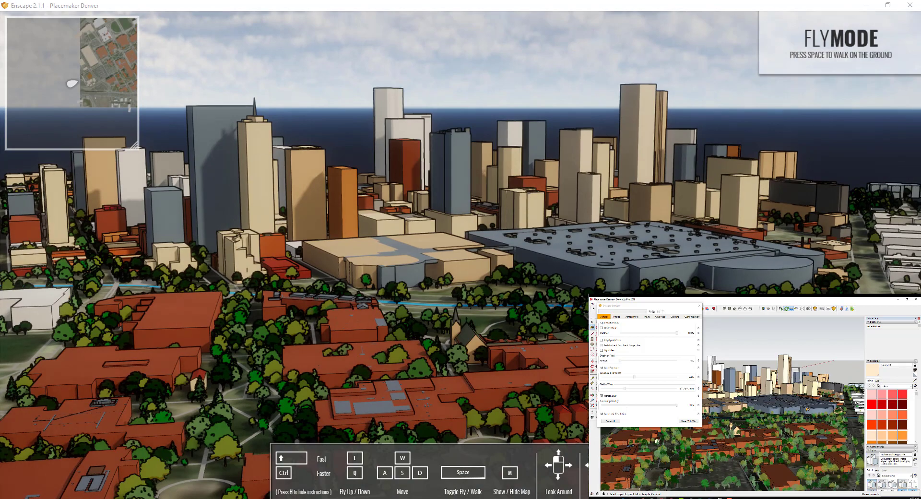
pyautogui.press('w')
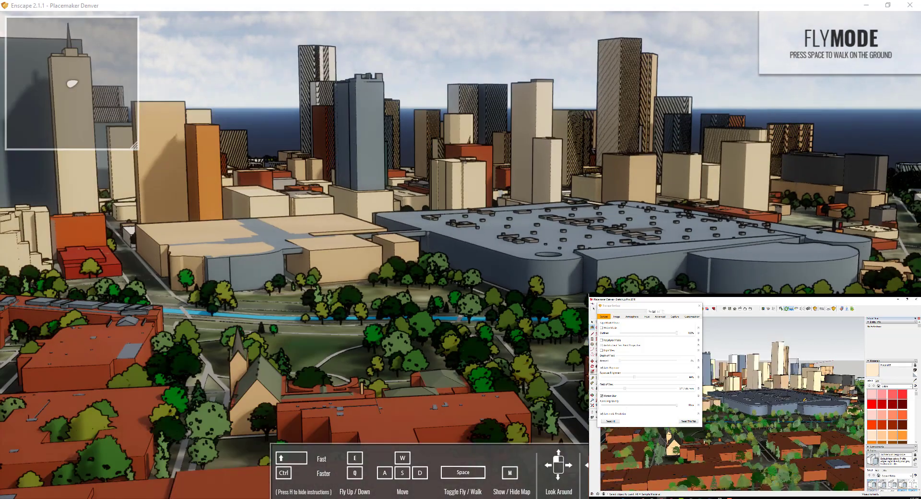
pyautogui.scroll(-1, 805, 399)
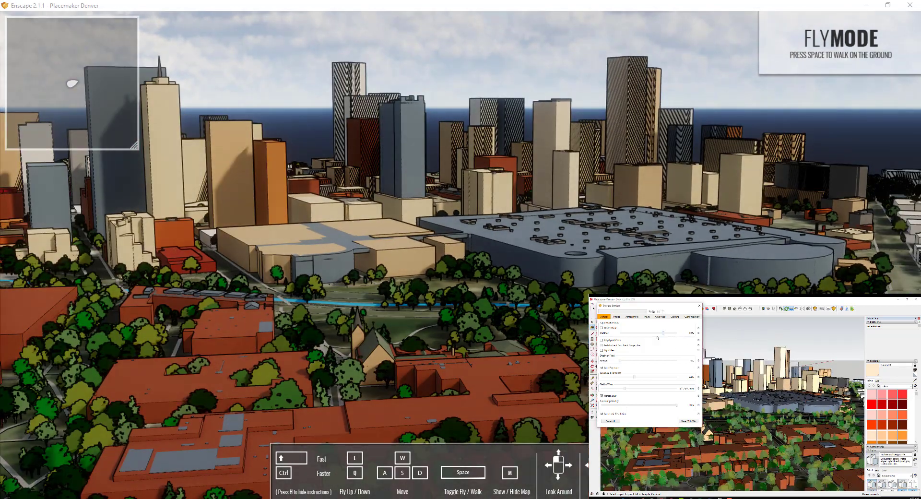
# Set the PaperModel Outlines to 37% and turn on White Mode.
pyautogui.moveTo(657, 337); pyautogui.dragTo(641, 337)
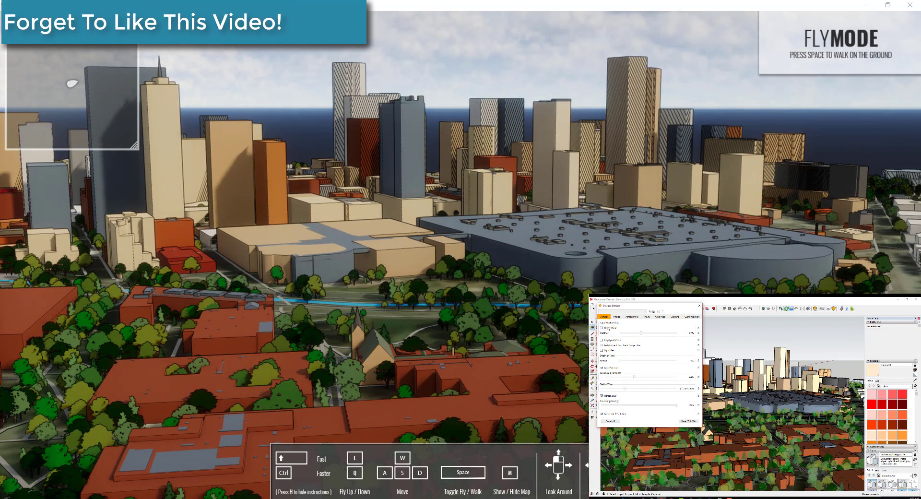
pyautogui.click(602, 328)
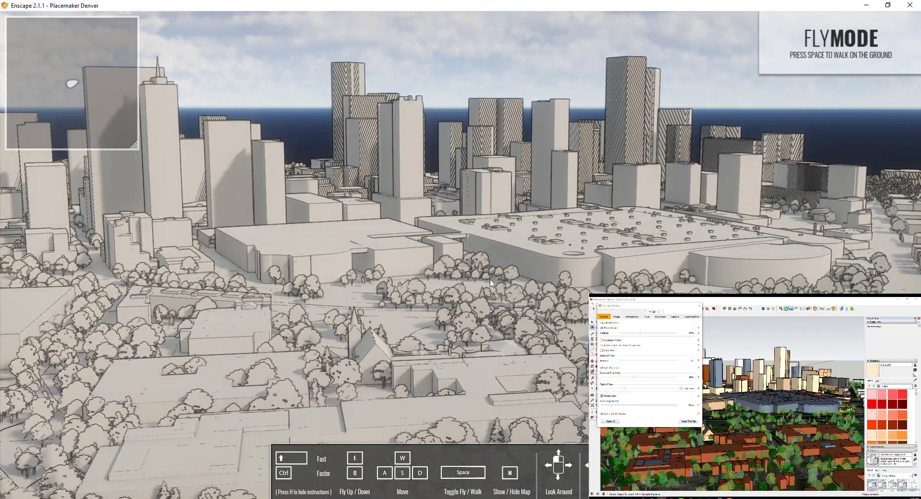
# Look around the white paper model from above, and orbit SketchUp for a low view of the skyline.
pyautogui.moveTo(461, 249)
pyautogui.mouseDown()
pyautogui.moveTo(533, 247)
pyautogui.moveTo(480, 292)
pyautogui.moveTo(384, 307)
pyautogui.moveTo(316, 303)
pyautogui.mouseUp()
pyautogui.moveTo(671, 281); pyautogui.dragTo(533, 259)
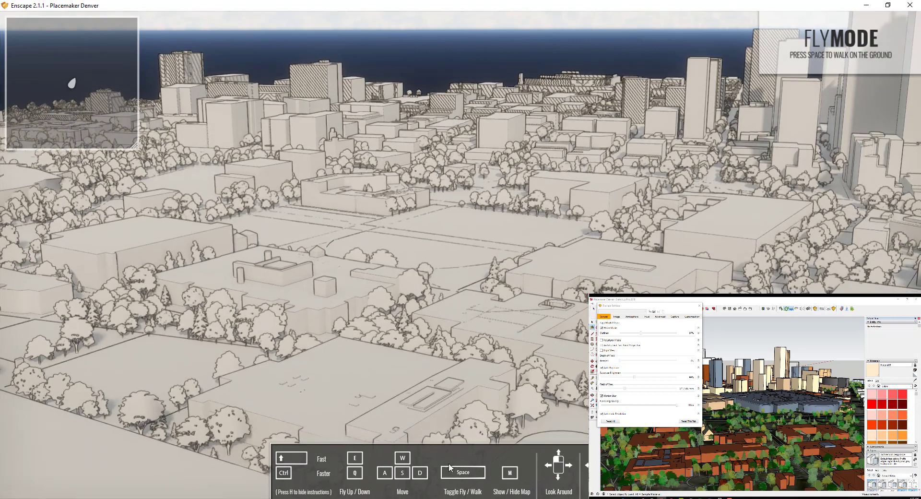
pyautogui.moveTo(778, 370); pyautogui.dragTo(767, 405, button='middle')
pyautogui.scroll(2, 767, 406)
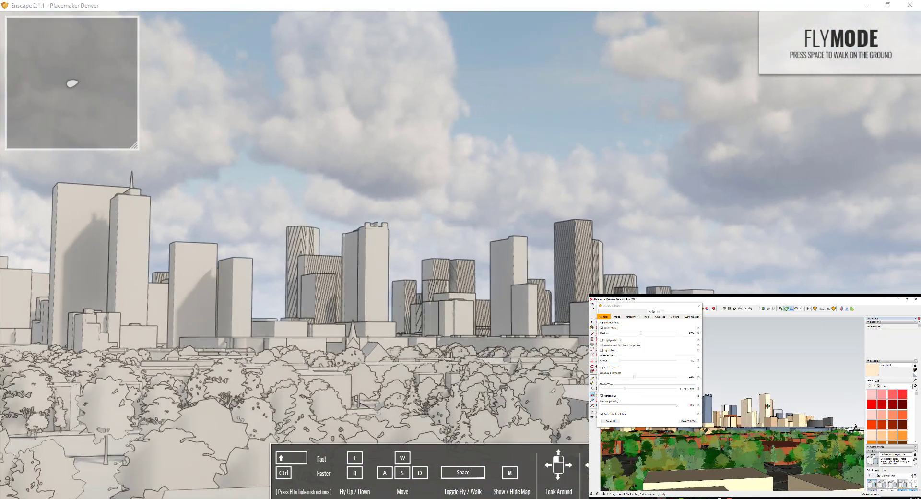
pyautogui.press('b')
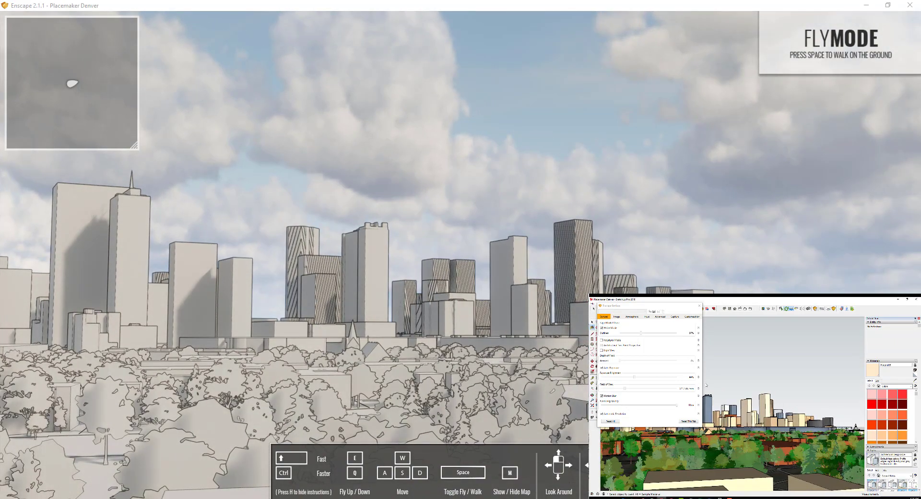
# Browse the Enscape Image and Atmosphere settings, and step through the saved SketchUp scenes.
pyautogui.click(617, 316)
pyautogui.click(629, 317)
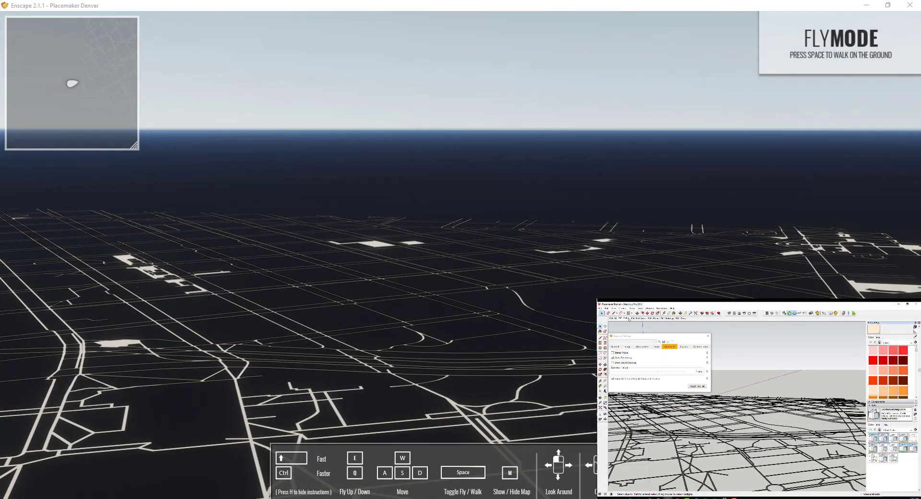
pyautogui.click(636, 318)
pyautogui.click(657, 318)
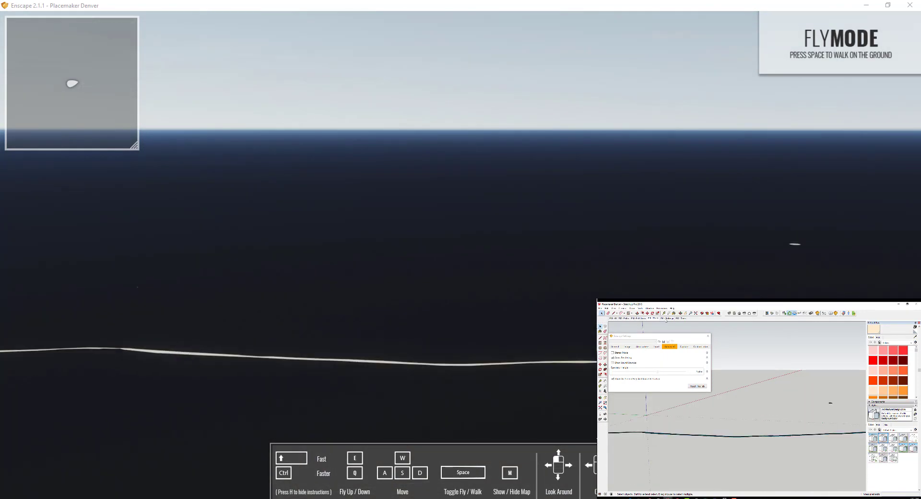
pyautogui.click(680, 319)
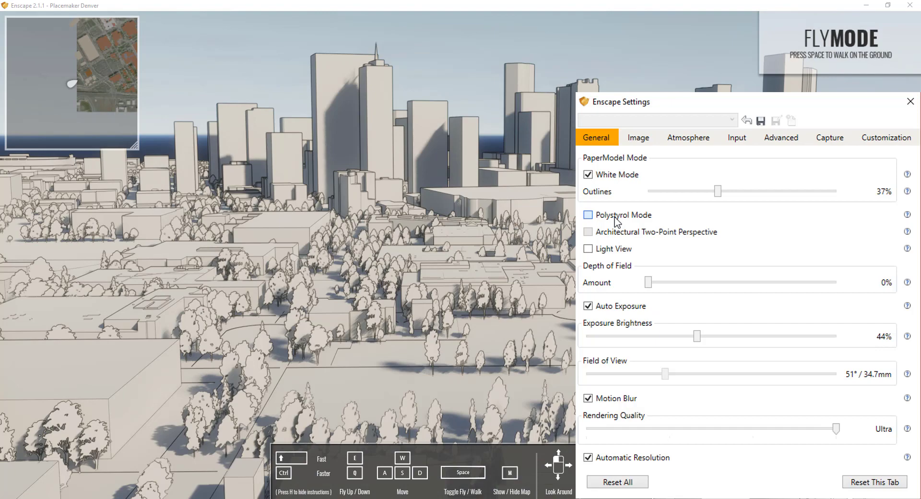
# Try Polystyrol Mode, turn it off again, and turn on Light View for the white model.
pyautogui.click(616, 219)
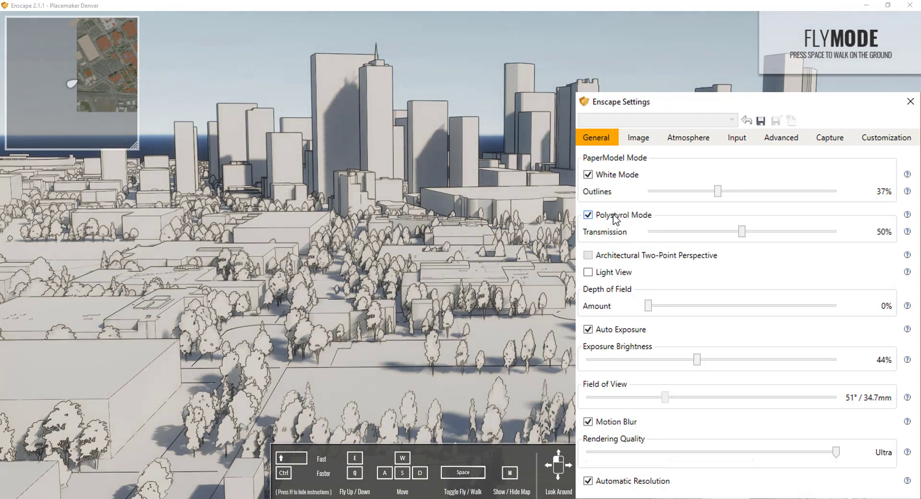
pyautogui.click(616, 217)
pyautogui.click(614, 249)
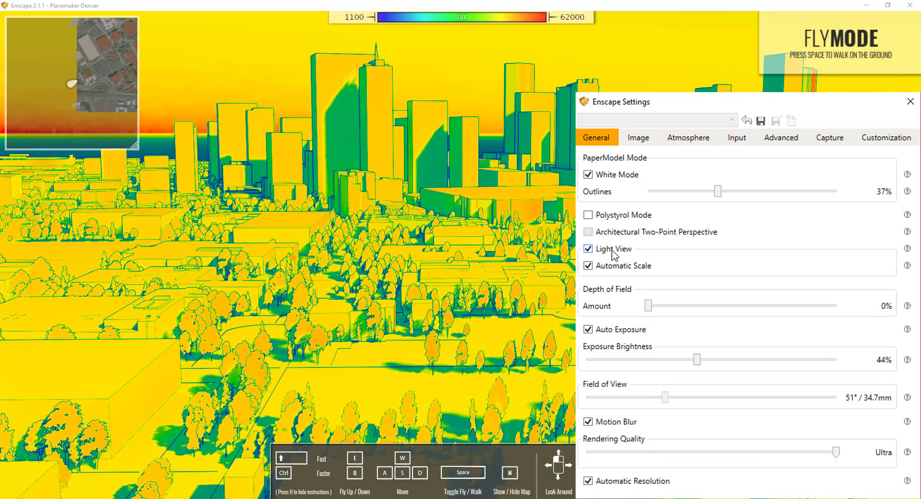
pyautogui.click(637, 140)
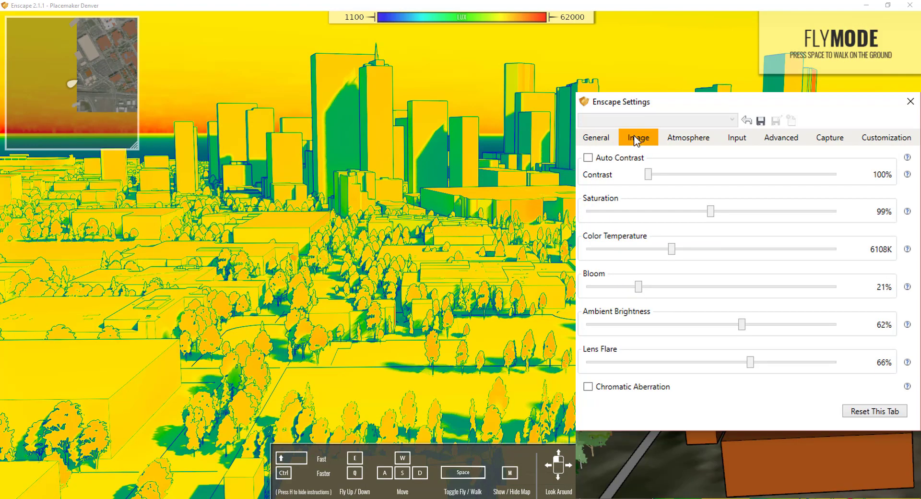
# Orbit and zoom in on the white box building in SketchUp to examine its light levels in Enscape.
pyautogui.moveTo(293, 257); pyautogui.dragTo(271, 247, button='right')
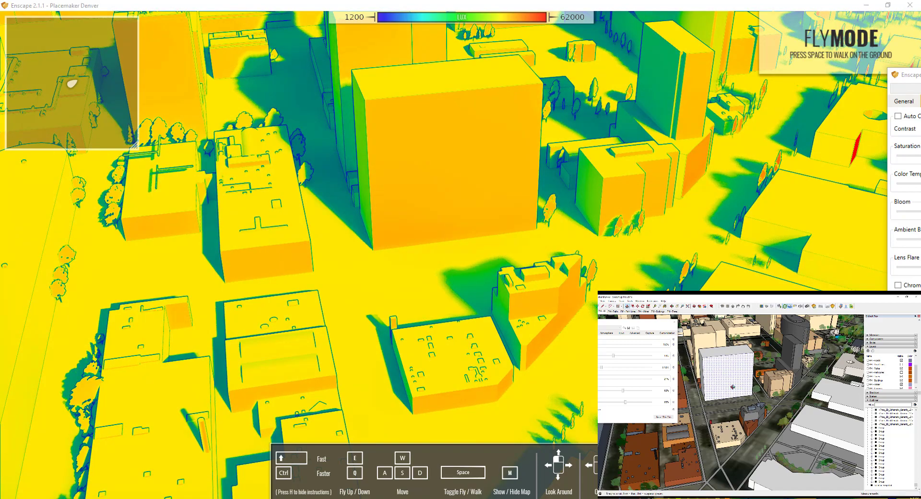
pyautogui.moveTo(734, 382); pyautogui.dragTo(762, 384, button='middle')
pyautogui.moveTo(704, 374)
pyautogui.mouseDown(button='middle')
pyautogui.moveTo(751, 372)
pyautogui.moveTo(703, 391)
pyautogui.mouseUp(button='middle')
pyautogui.scroll(3, 720, 389)
pyautogui.moveTo(641, 322)
pyautogui.mouseDown()
pyautogui.moveTo(670, 320)
pyautogui.moveTo(656, 320)
pyautogui.mouseUp()
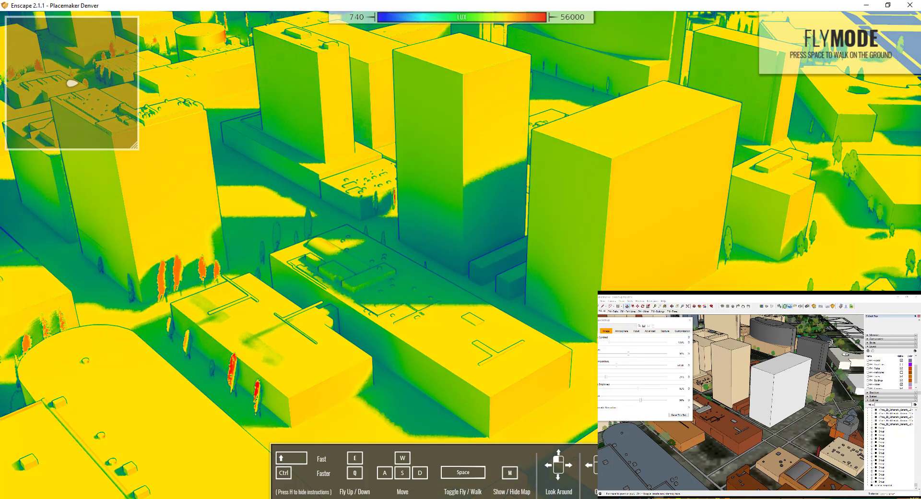
# Shift the time of day in Light View to move the shadows across the towers.
pyautogui.keyDown('shift'); pyautogui.moveTo(126, 153); pyautogui.dragTo(182, 153, button='right'); pyautogui.keyUp('shift')
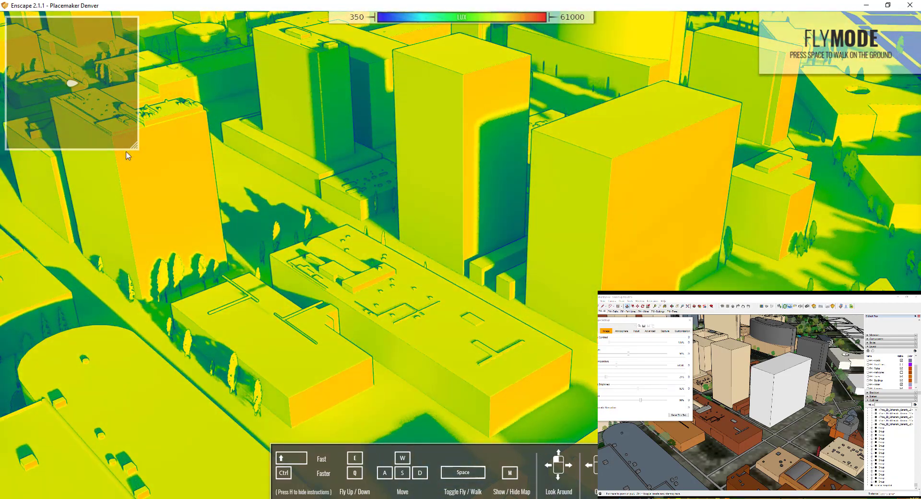
pyautogui.keyDown('shift'); pyautogui.moveTo(502, 155); pyautogui.dragTo(609, 239, button='right'); pyautogui.keyUp('shift')
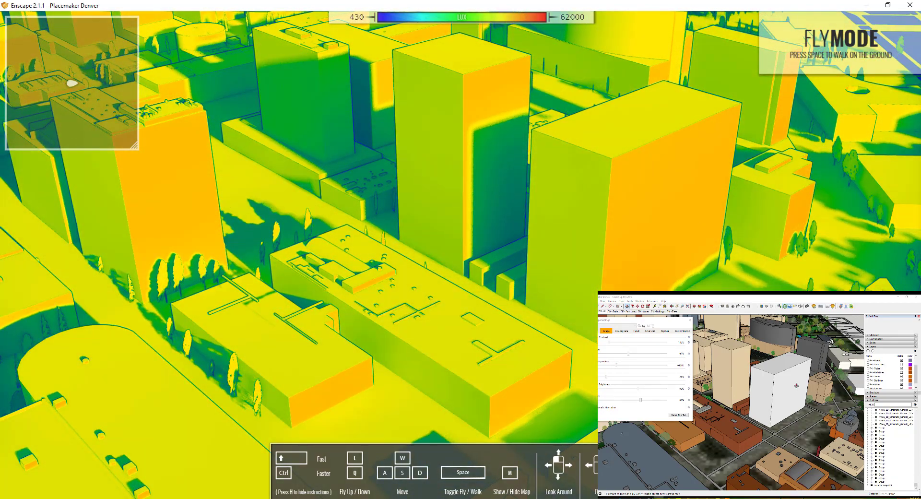
# Switch Enscape to walkthrough mode and back to fly mode to view the towers from a lower height.
pyautogui.press('space')
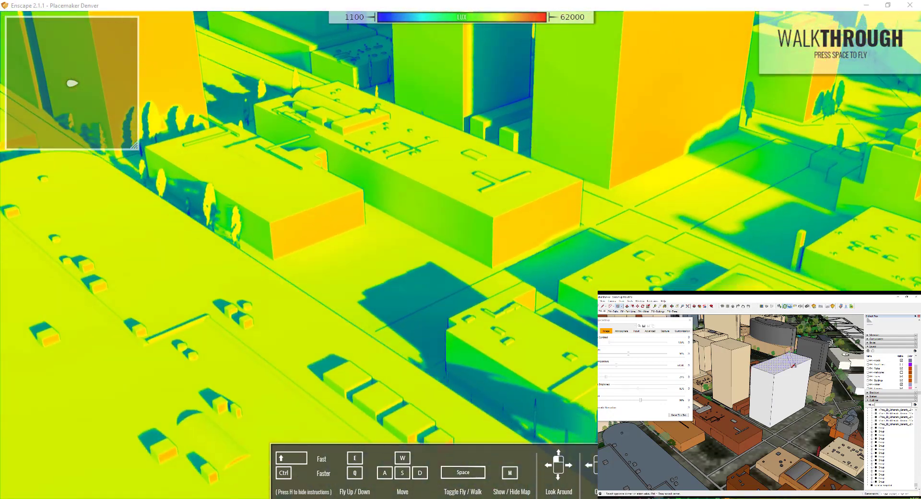
pyautogui.press('space')
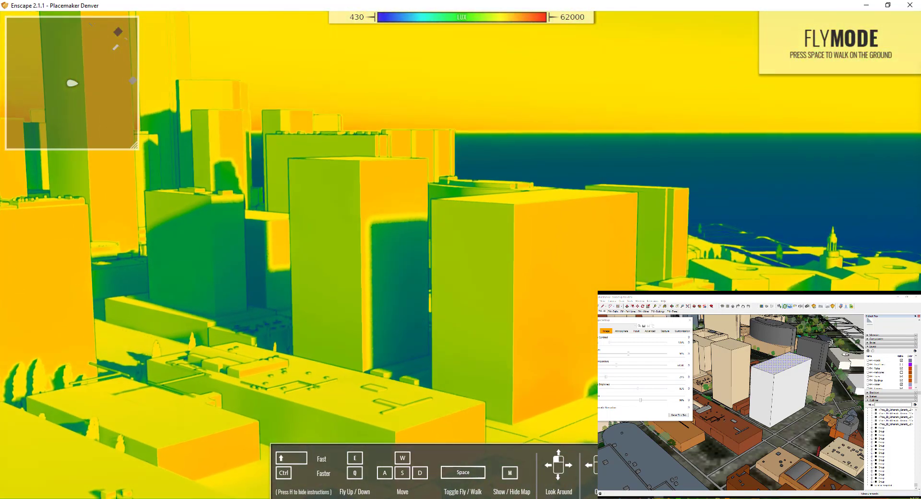
# Divide the white box's roof with a line and push one half down to about mid-height, making a stepped L-shaped building.
pyautogui.press('l')
pyautogui.click(771, 358)
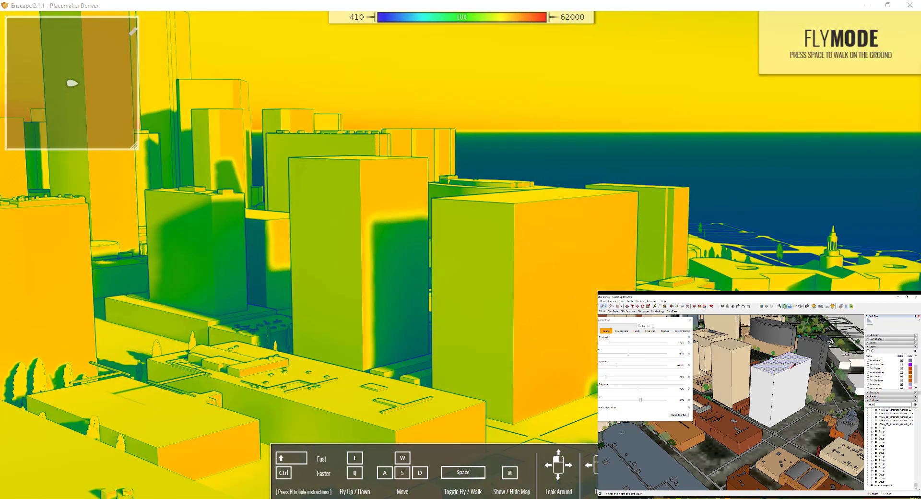
pyautogui.click(795, 365)
pyautogui.press('p')
pyautogui.click(774, 369)
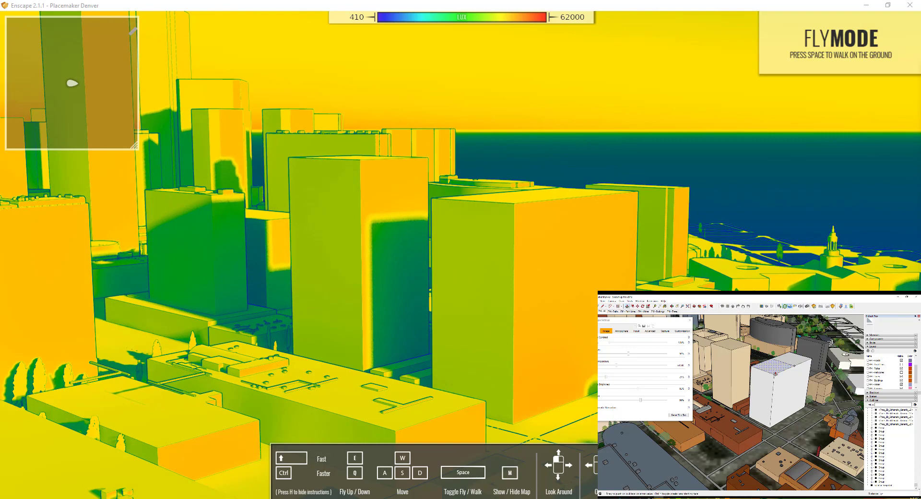
pyautogui.click(773, 397)
pyautogui.press('space')
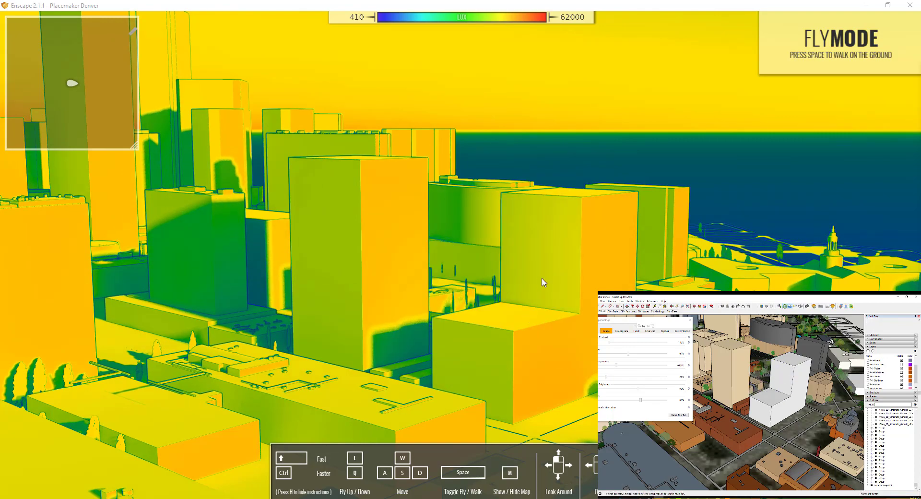
# View the stepped building within the wider city and turn off White Mode to bring back the material colours.
pyautogui.click(543, 281)
pyautogui.moveTo(776, 398)
pyautogui.mouseDown(button='middle')
pyautogui.moveTo(763, 396)
pyautogui.moveTo(765, 387)
pyautogui.mouseUp(button='middle')
pyautogui.scroll(-3, 765, 391)
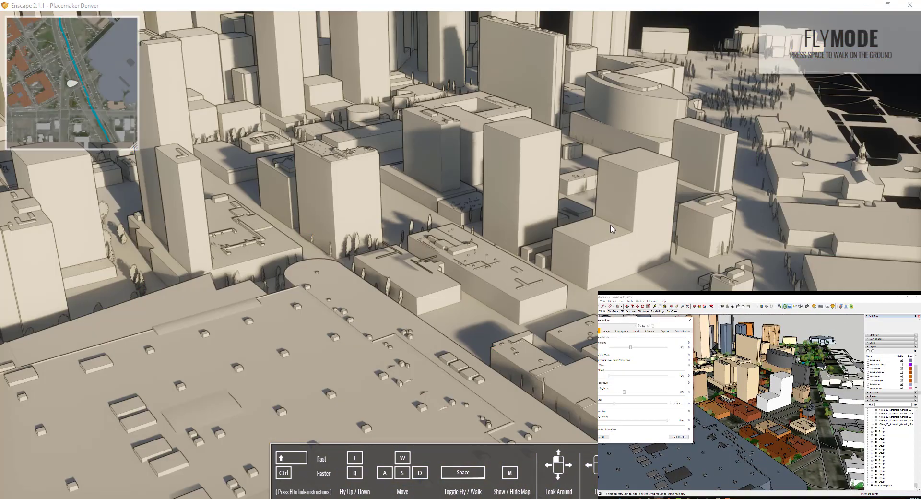
pyautogui.click(617, 216)
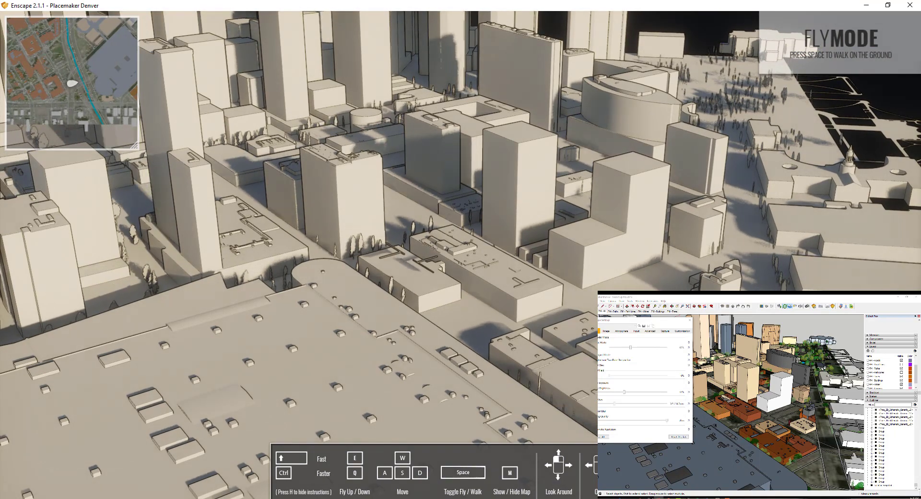
pyautogui.scroll(3, 649, 230)
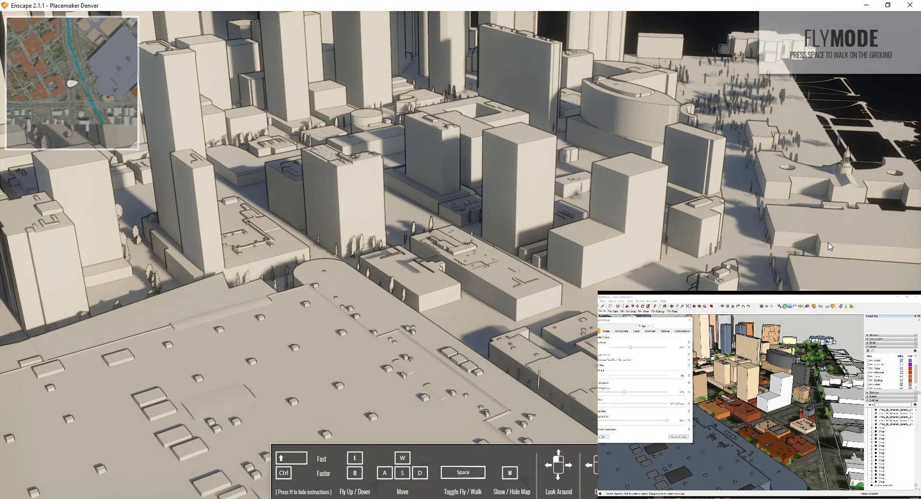
pyautogui.press('w')
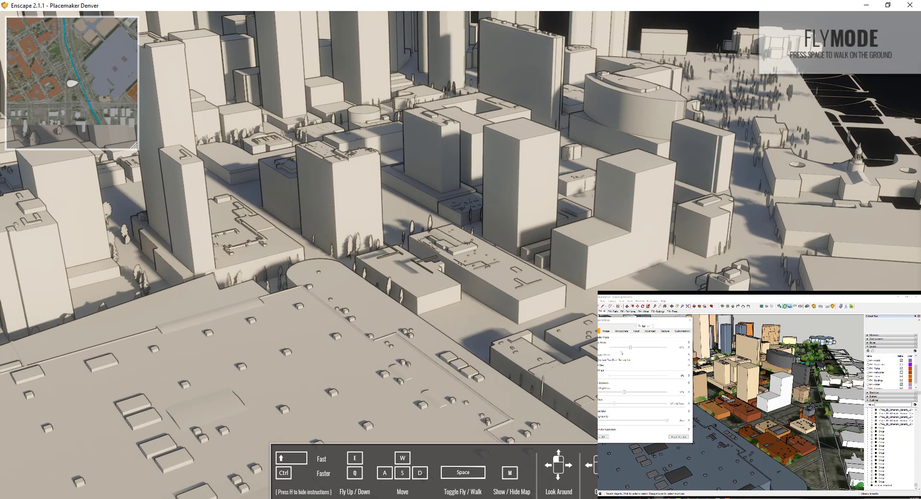
pyautogui.click(601, 343)
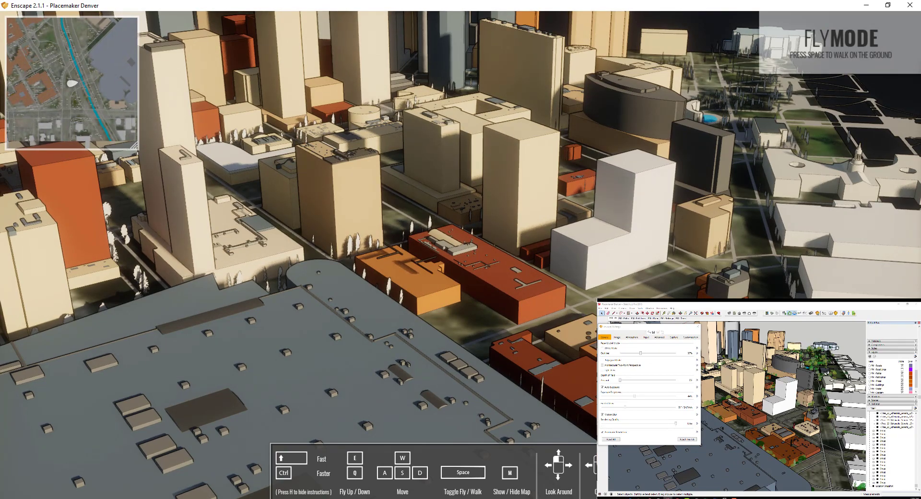
# Select all faces of the L-shaped white building in SketchUp and paint them bright red.
pyautogui.moveTo(786, 393)
pyautogui.mouseDown(button='middle')
pyautogui.moveTo(786, 412)
pyautogui.moveTo(748, 399)
pyautogui.moveTo(739, 408)
pyautogui.mouseUp(button='middle')
pyautogui.scroll(-1, 787, 405)
pyautogui.scroll(1, 787, 406)
pyautogui.scroll(2, 786, 405)
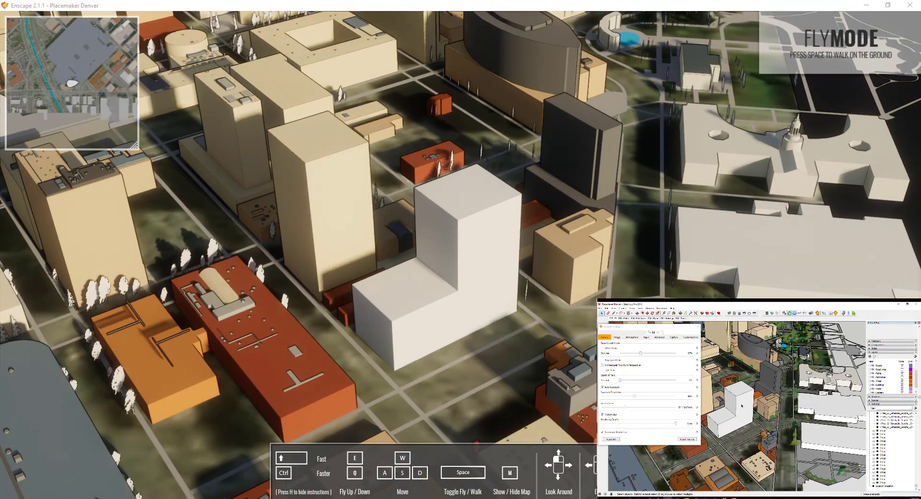
pyautogui.click(742, 405)
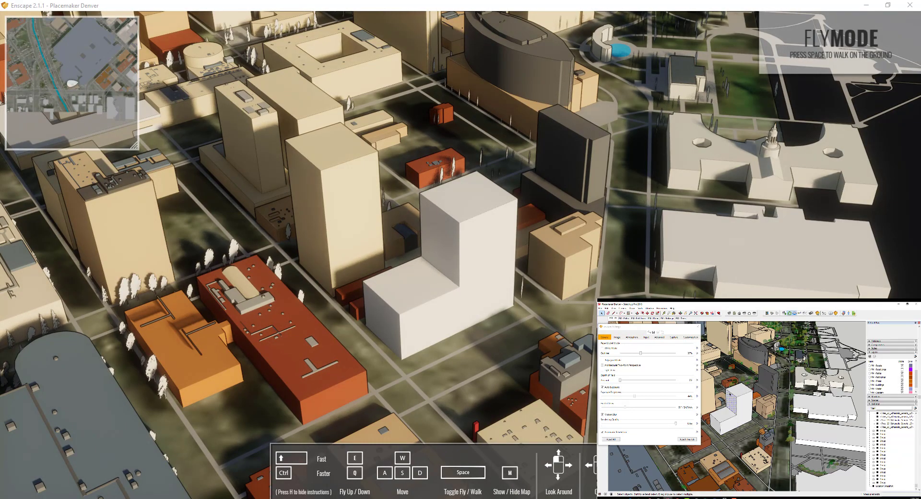
pyautogui.moveTo(709, 396); pyautogui.dragTo(757, 447)
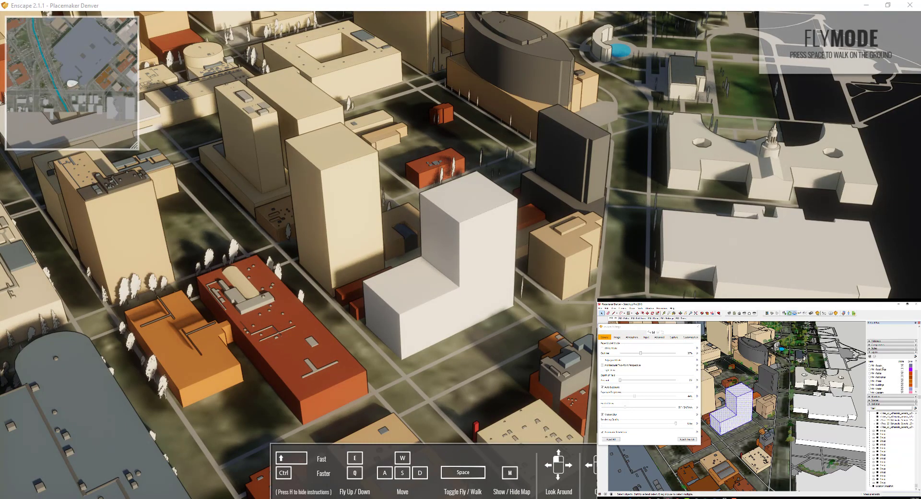
pyautogui.scroll(1, 874, 352)
pyautogui.click(877, 364)
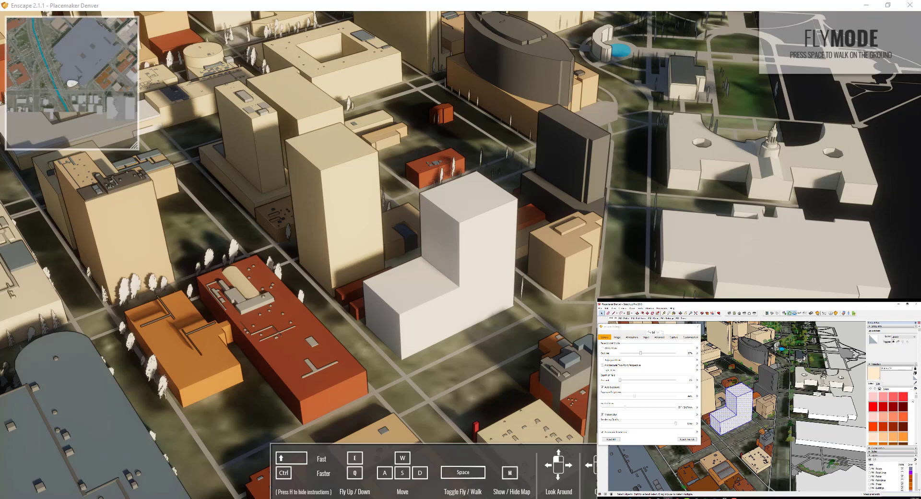
pyautogui.click(873, 407)
pyautogui.click(745, 406)
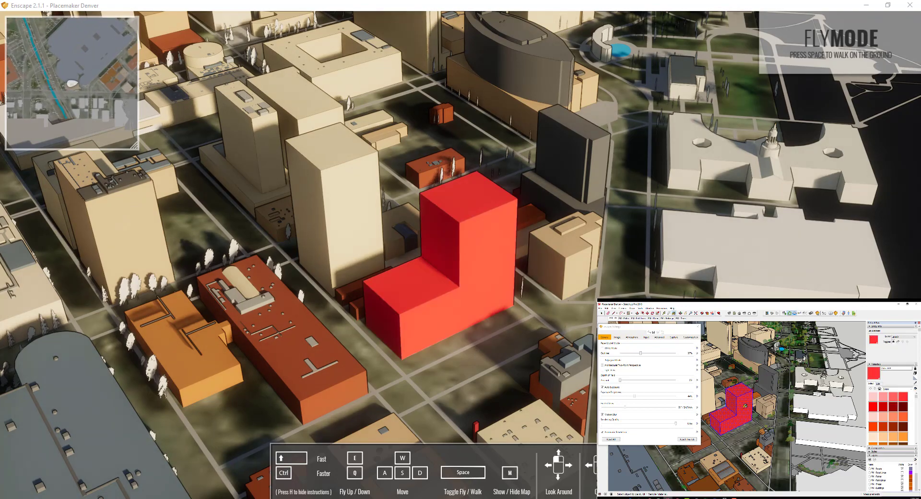
pyautogui.press('space')
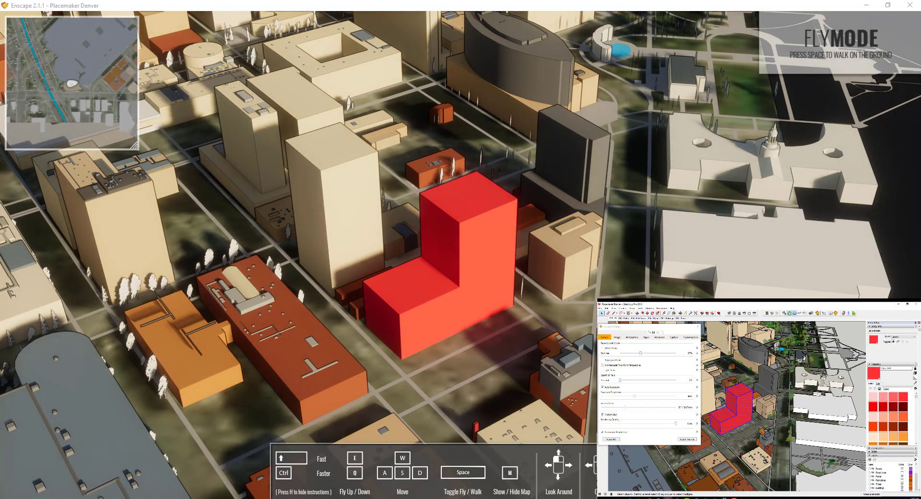
# Open the surrounding buildings group and paint the selected buildings with a pale peach colour.
pyautogui.click(708, 393)
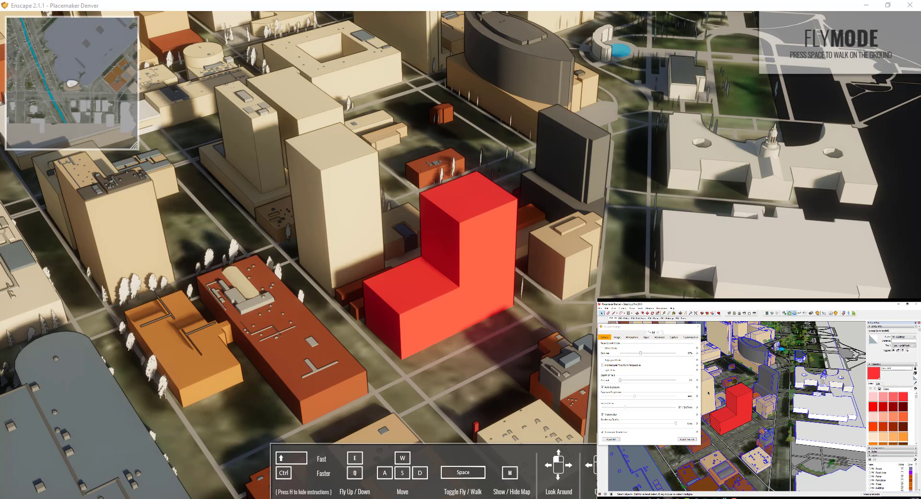
pyautogui.doubleClick(708, 393)
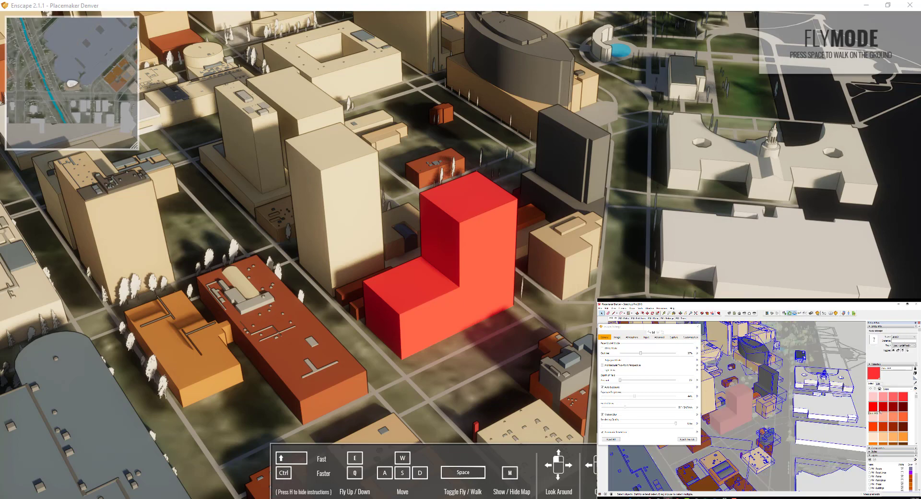
pyautogui.click(873, 437)
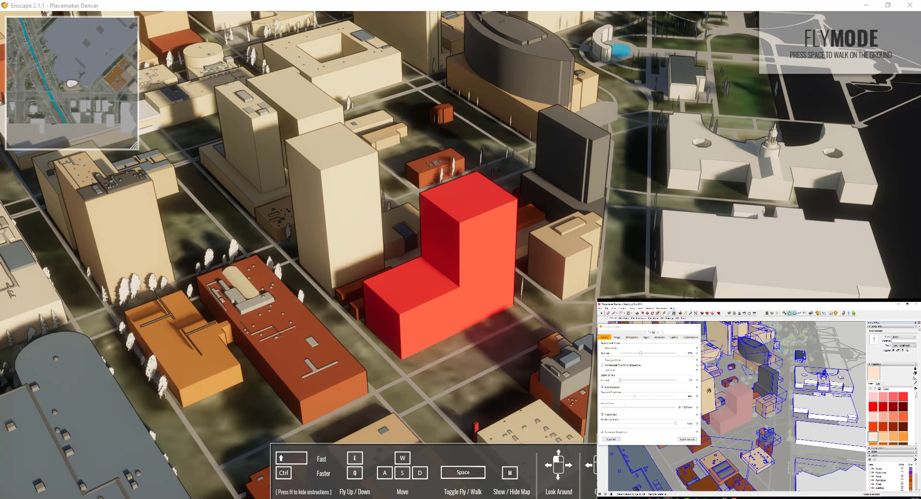
pyautogui.click(709, 391)
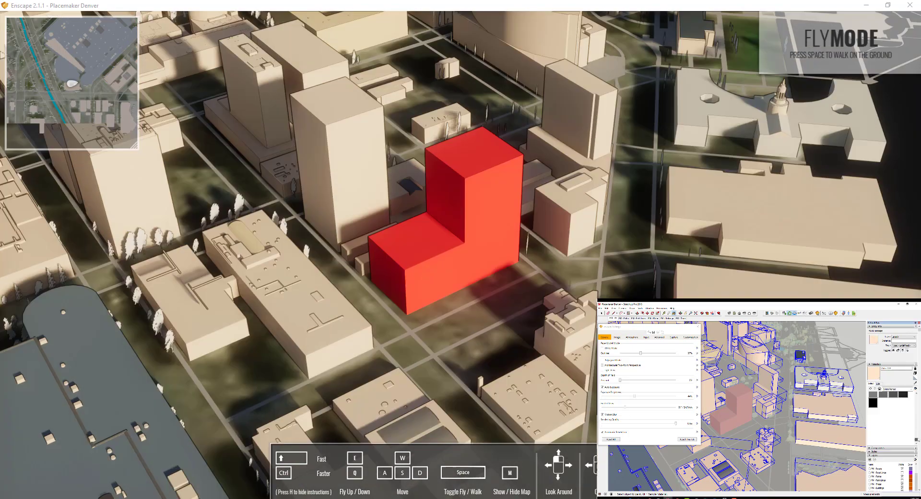
# Repaint the selected surrounding buildings white and leave the buildings group.
pyautogui.scroll(-3, 872, 416)
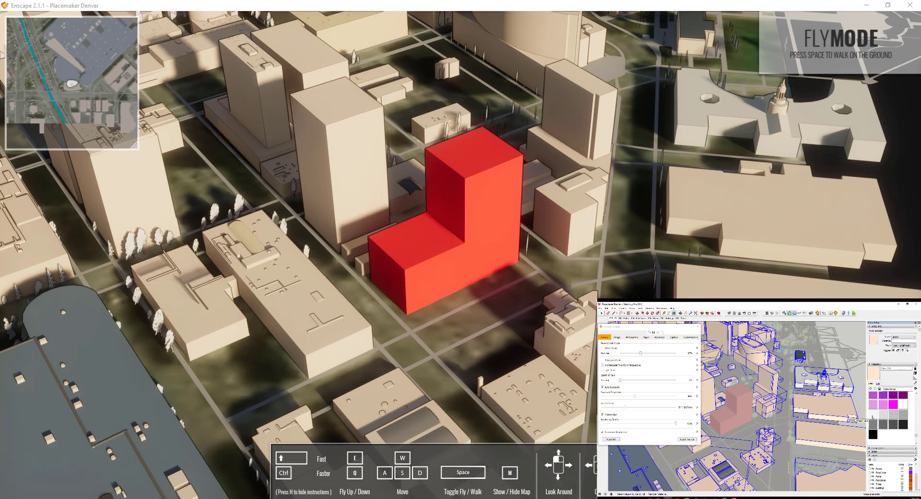
pyautogui.click(904, 404)
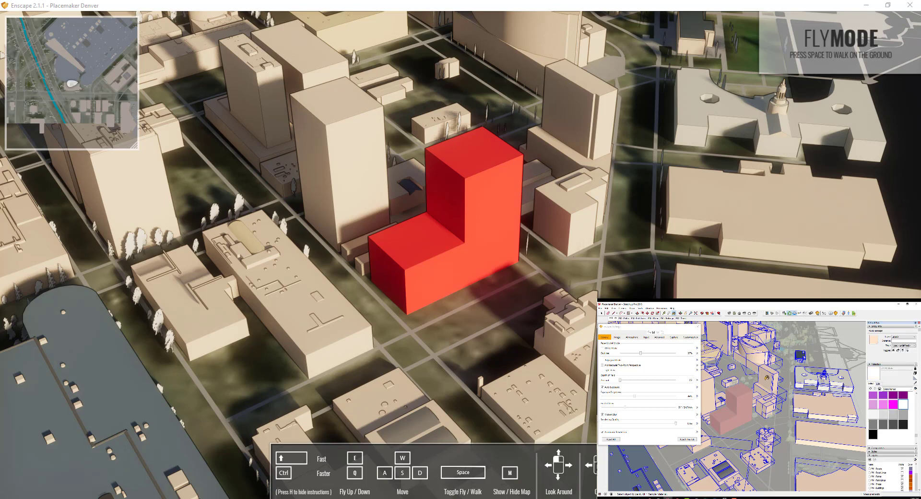
pyautogui.click(768, 377)
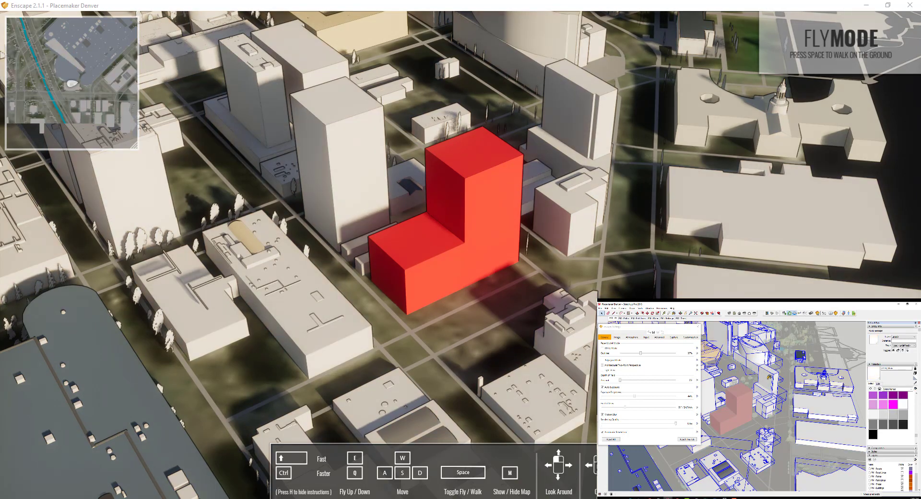
pyautogui.press('space')
pyautogui.click(770, 380)
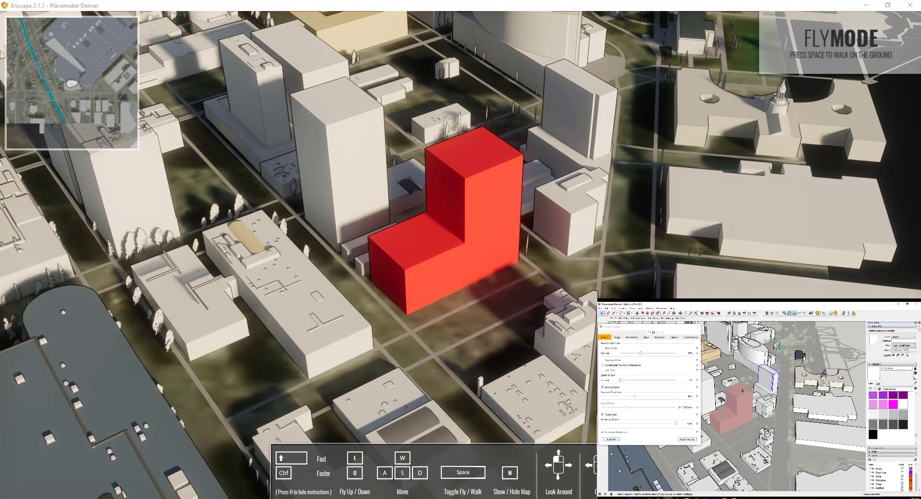
pyautogui.click(742, 390)
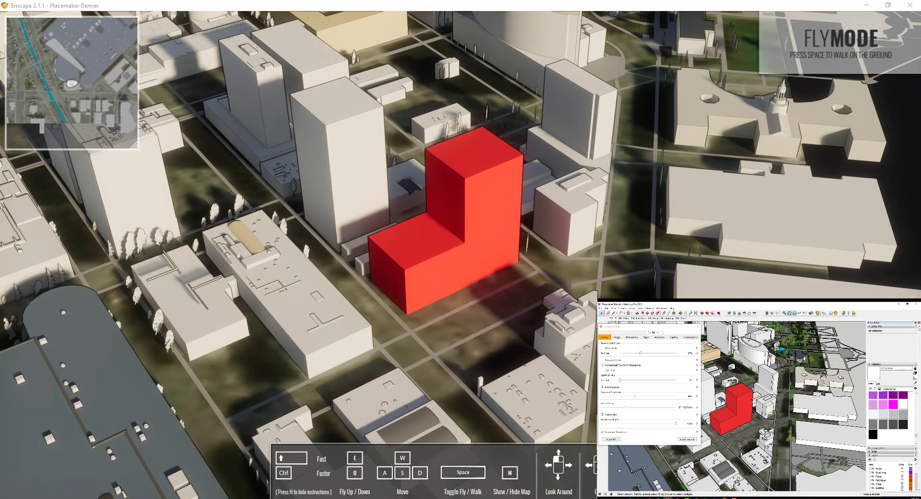
# Draw a wide rectangular window band near the upper edge of the red tower's sunlit face.
pyautogui.moveTo(427, 223)
pyautogui.mouseDown()
pyautogui.moveTo(384, 159)
pyautogui.moveTo(268, 106)
pyautogui.moveTo(81, 88)
pyautogui.moveTo(258, 108)
pyautogui.moveTo(378, 108)
pyautogui.moveTo(436, 143)
pyautogui.moveTo(450, 215)
pyautogui.moveTo(430, 229)
pyautogui.mouseUp()
pyautogui.click(743, 401)
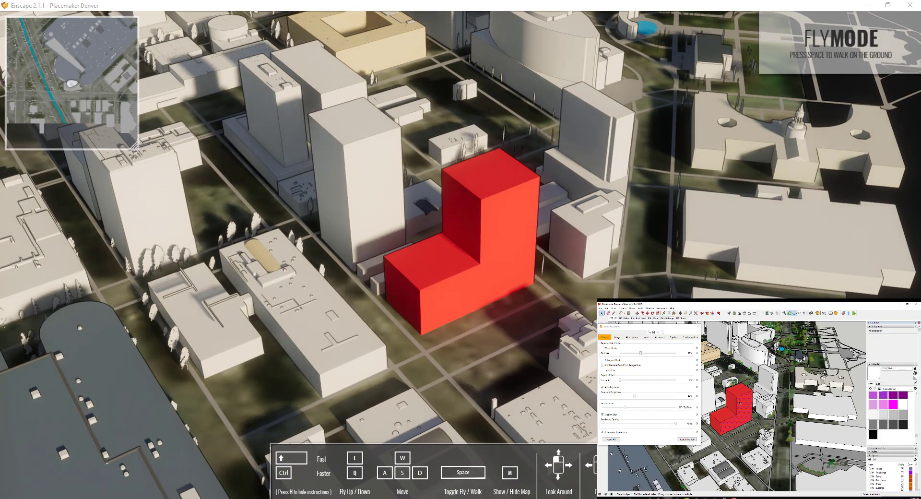
pyautogui.scroll(2, 734, 402)
pyautogui.press('r')
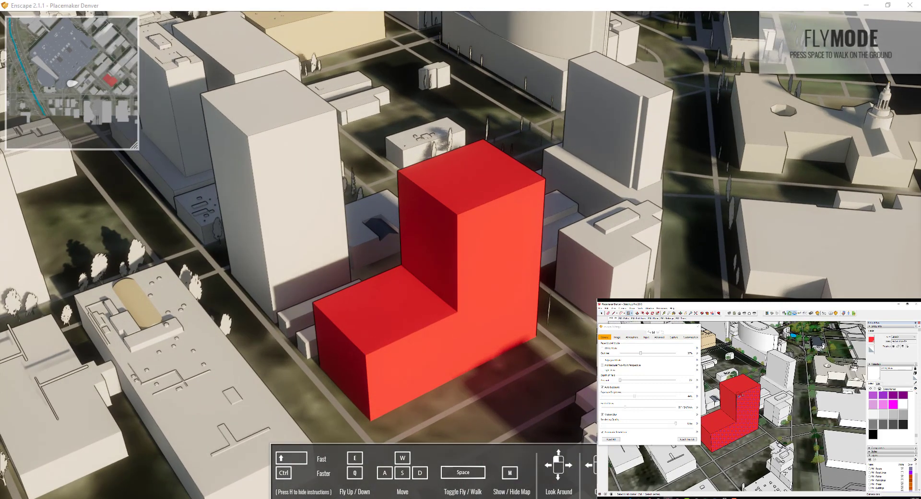
pyautogui.click(739, 397)
pyautogui.scroll(1, 743, 397)
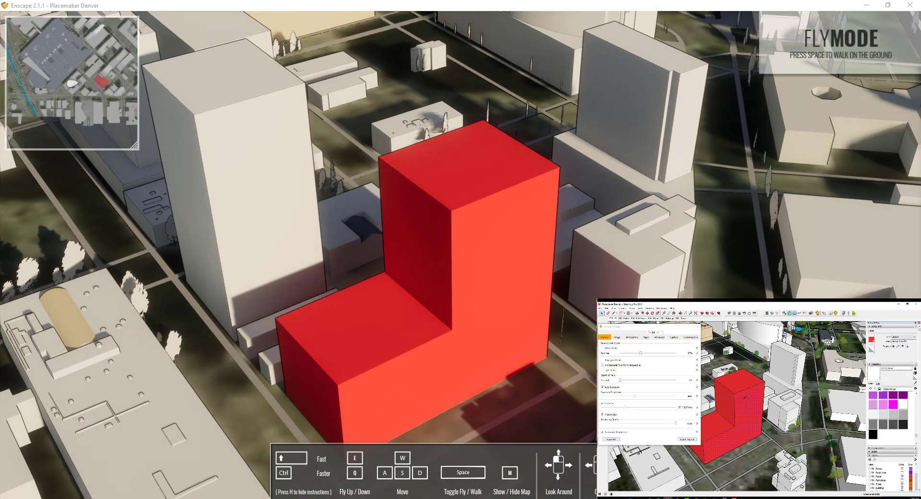
pyautogui.press('l')
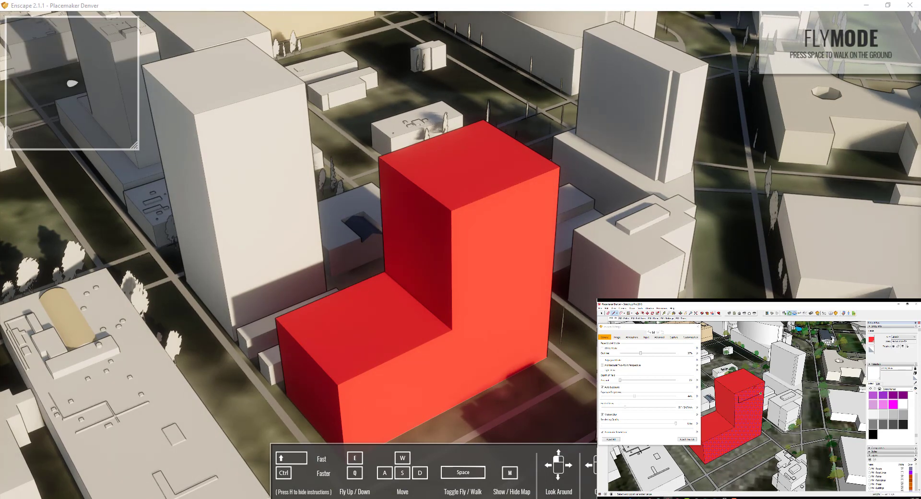
# Colour the window band dark blue and copy it down the tower's face as an evenly spaced 3x array.
pyautogui.hotkey('ctrl', 'v')
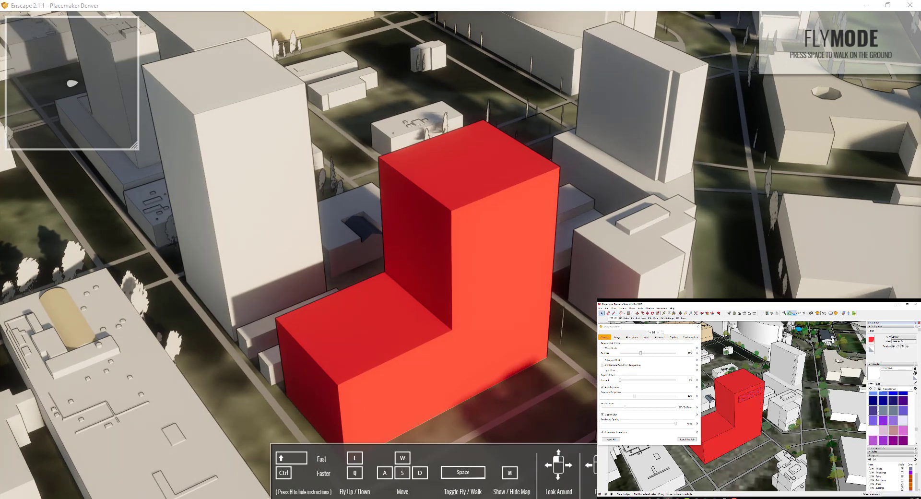
pyautogui.click(738, 412)
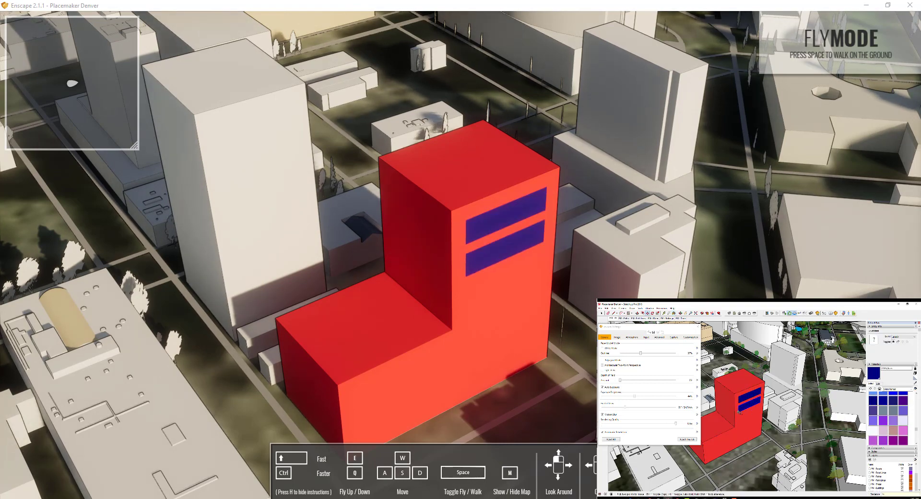
pyautogui.write('3x')
pyautogui.press('Return')
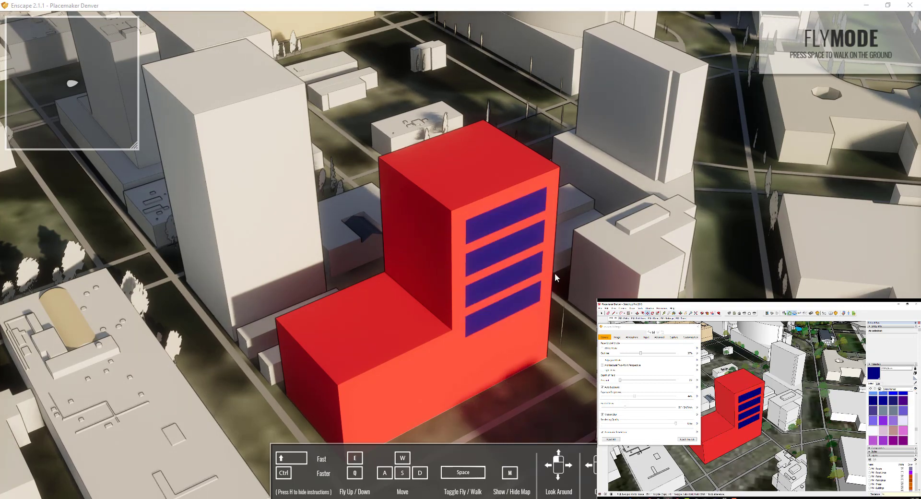
pyautogui.scroll(-2, 753, 412)
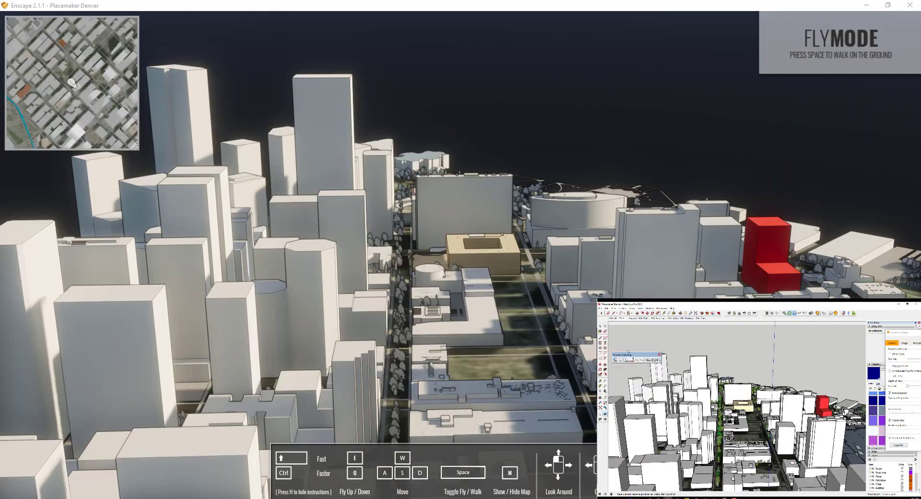
# Save a close view of the courtyard and curved buildings to a scene and preview the camera movement in Enscape.
pyautogui.click(633, 318)
pyautogui.scroll(4, 754, 398)
pyautogui.moveTo(754, 398); pyautogui.dragTo(749, 403, button='middle')
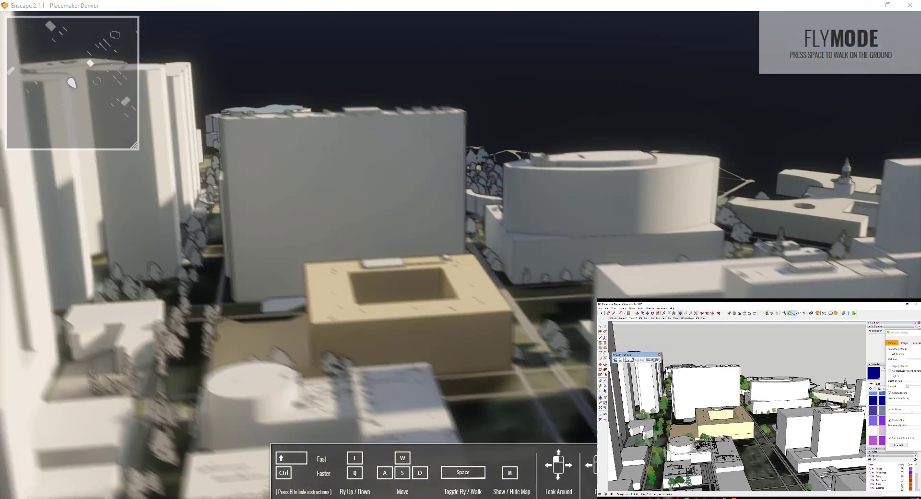
pyautogui.rightClick(624, 318)
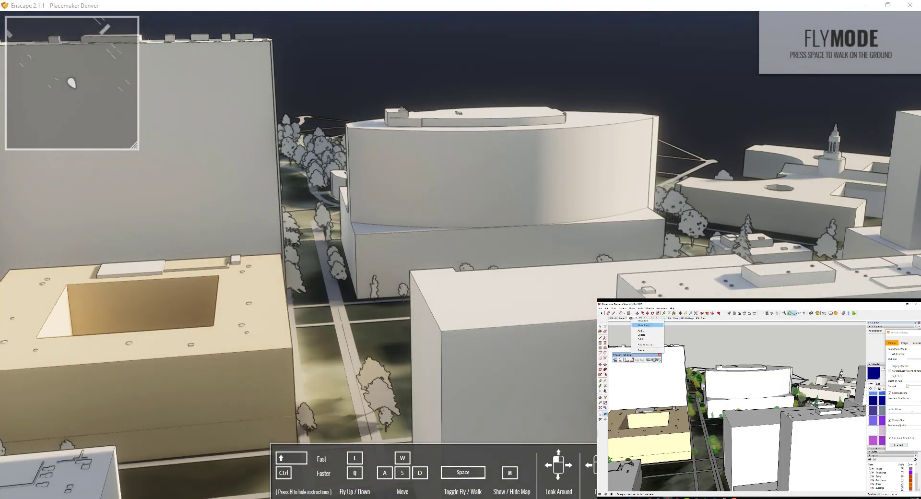
pyautogui.click(634, 333)
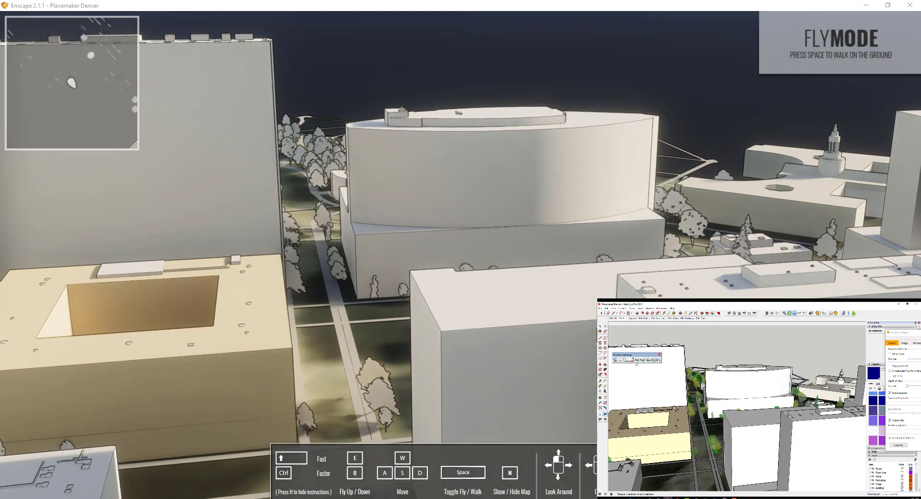
pyautogui.click(637, 360)
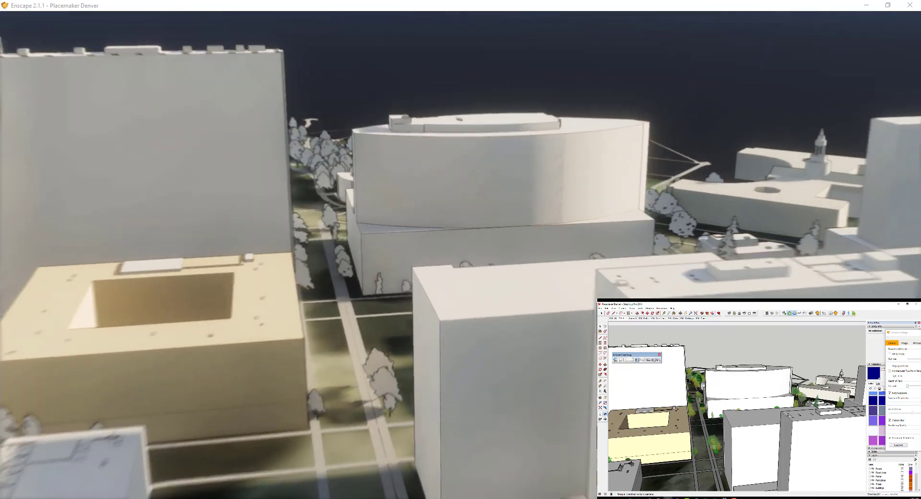
pyautogui.click(486, 332)
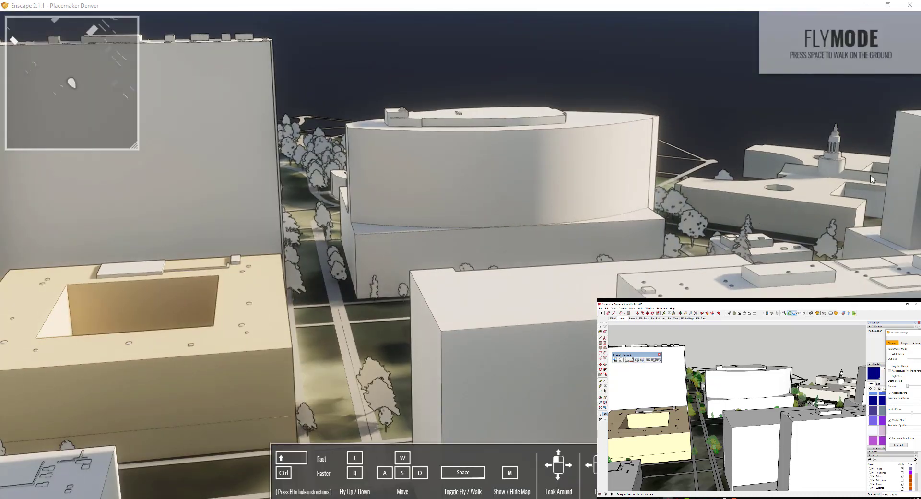